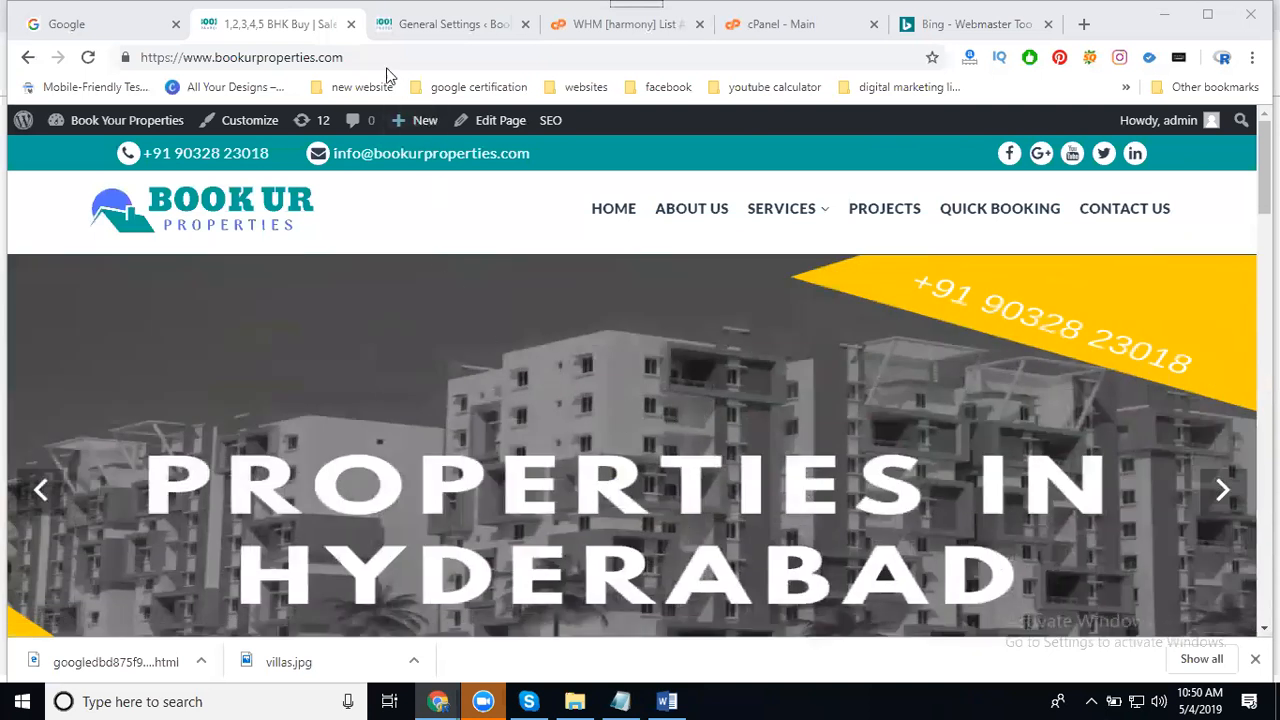
Copy the Book Ur Properties website's full address
click(372, 60)
triple_click(372, 62)
key(ctrl+c)
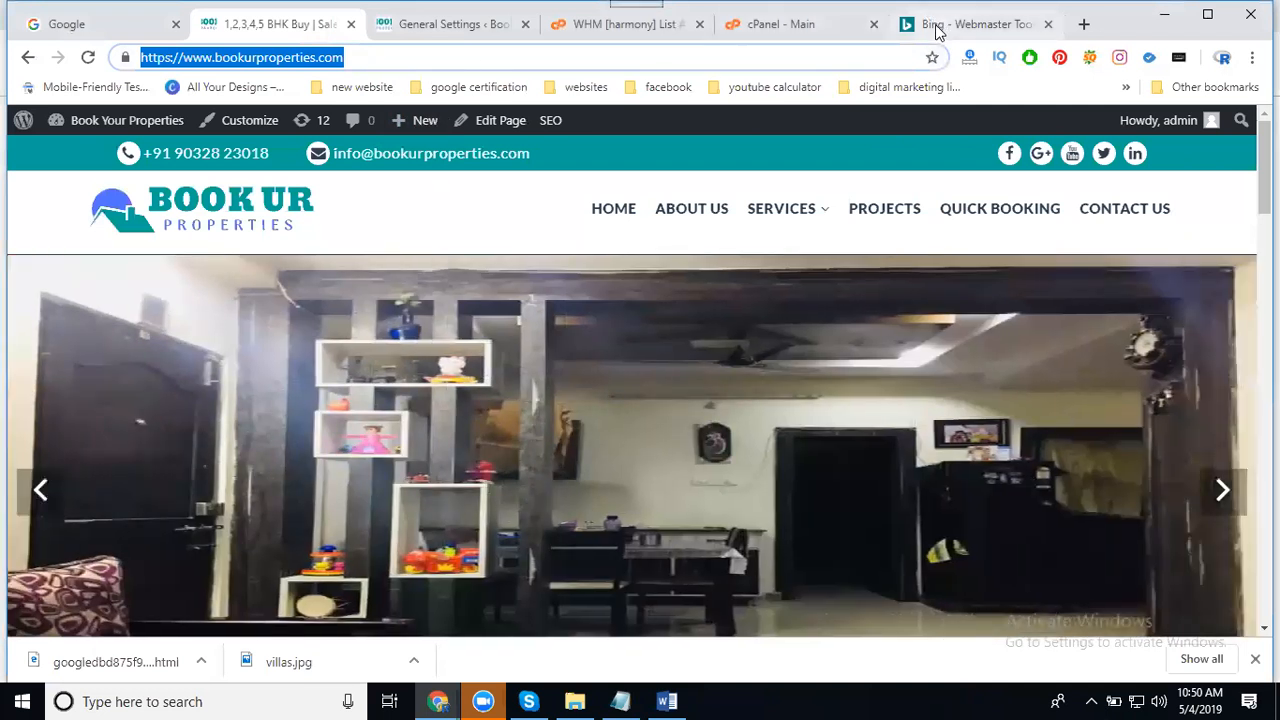
Sign in to Bing Webmaster Tools through Google with the news promoter account
click(935, 31)
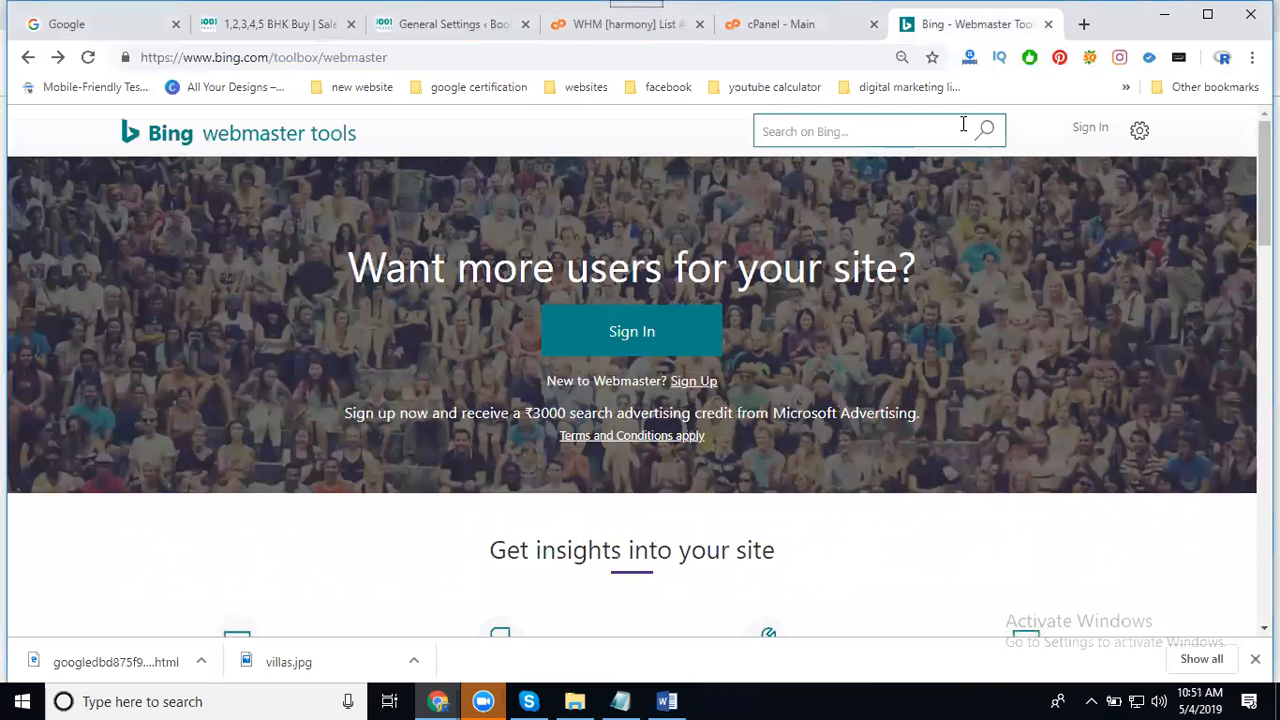
click(629, 336)
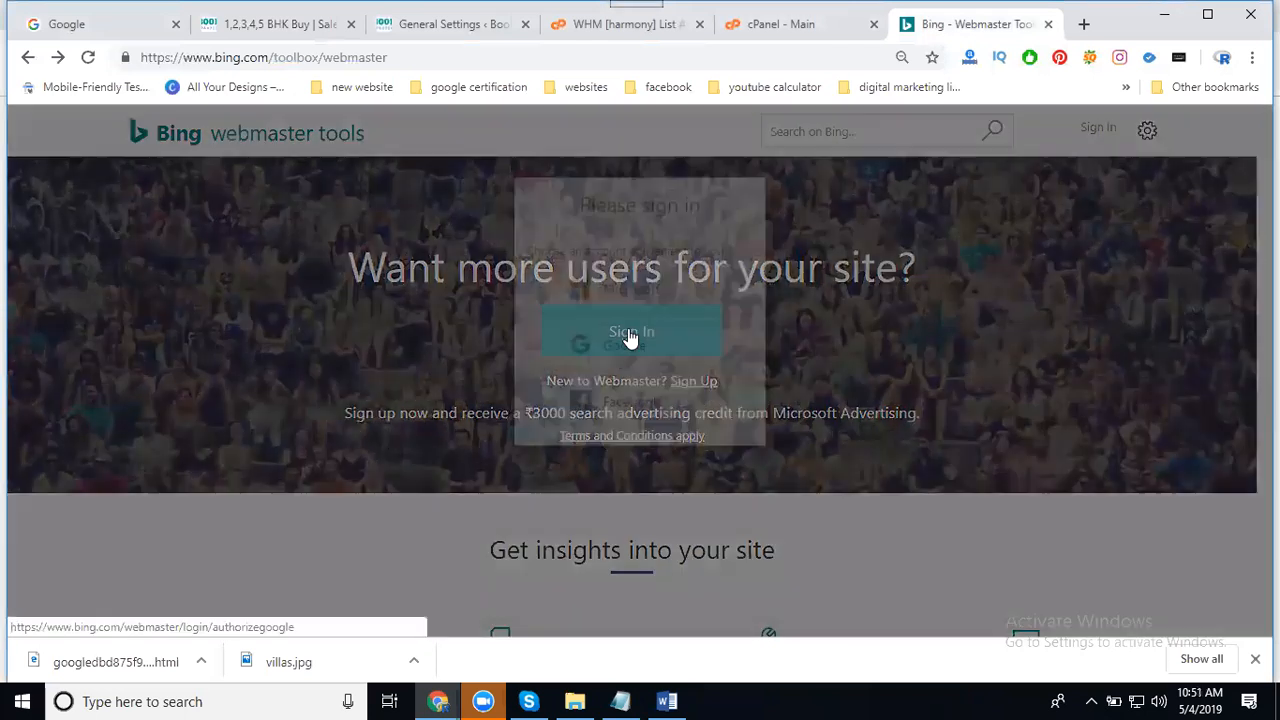
click(610, 402)
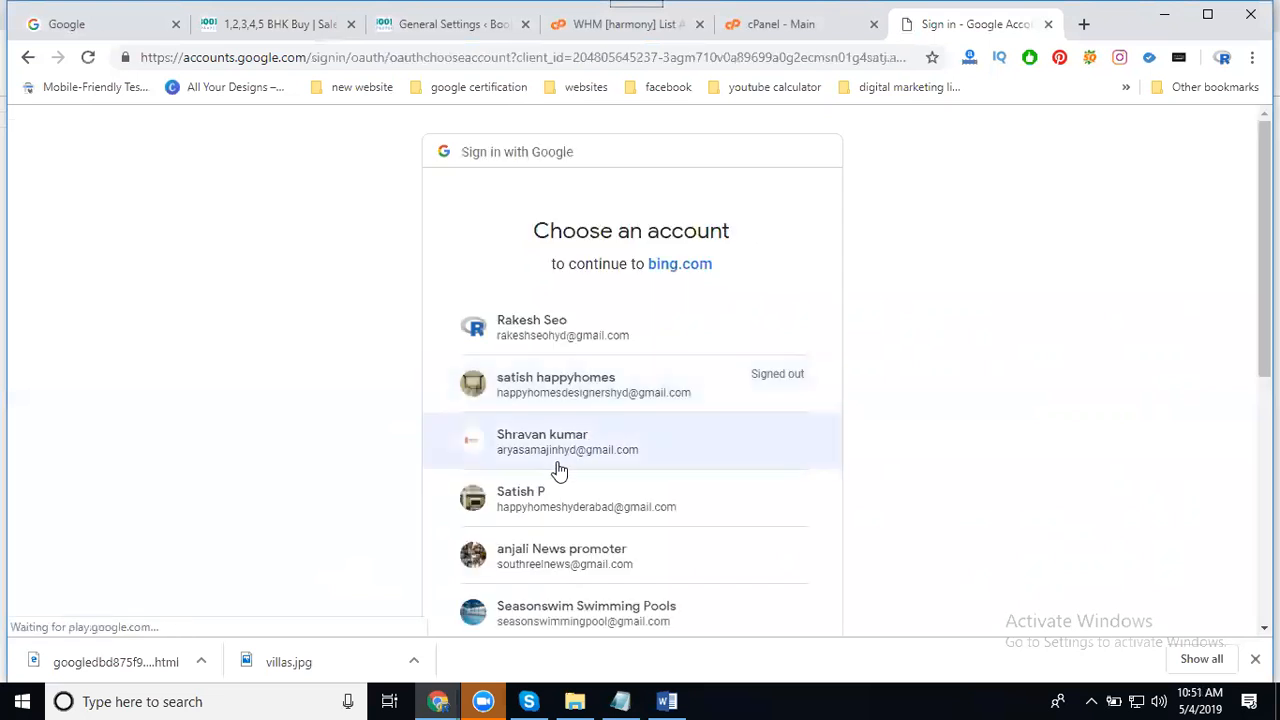
click(540, 552)
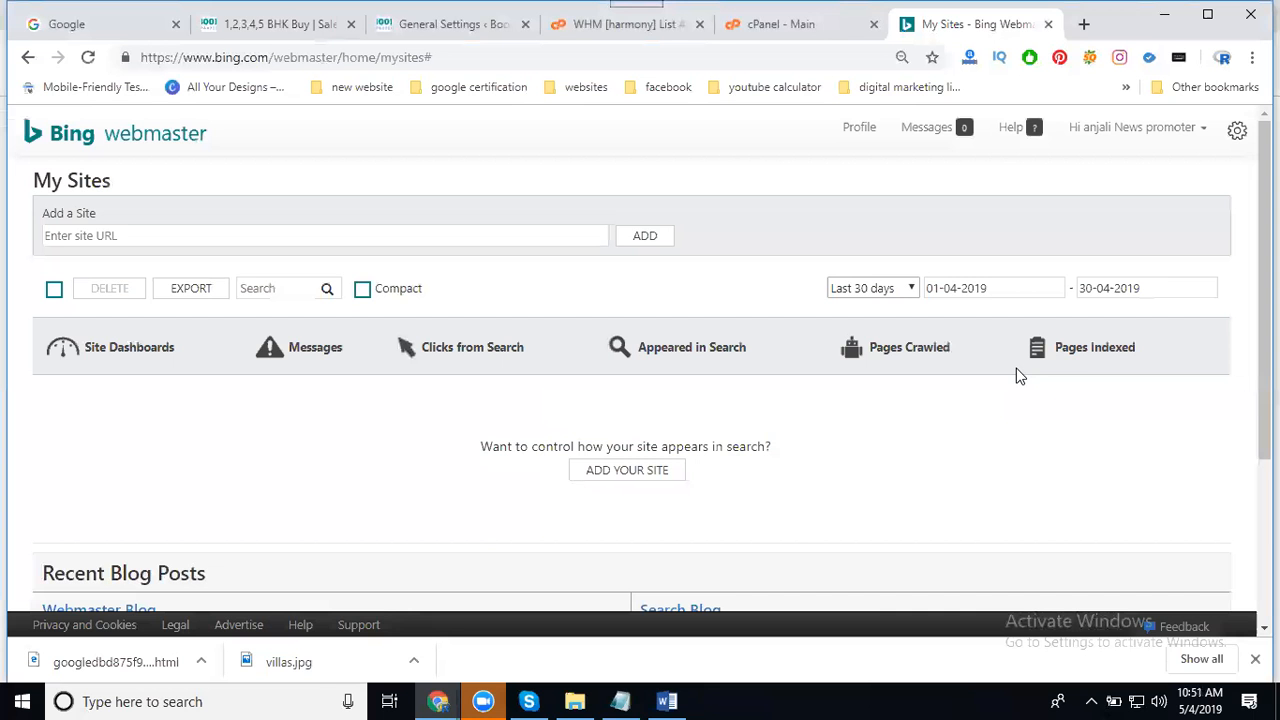
click(526, 237)
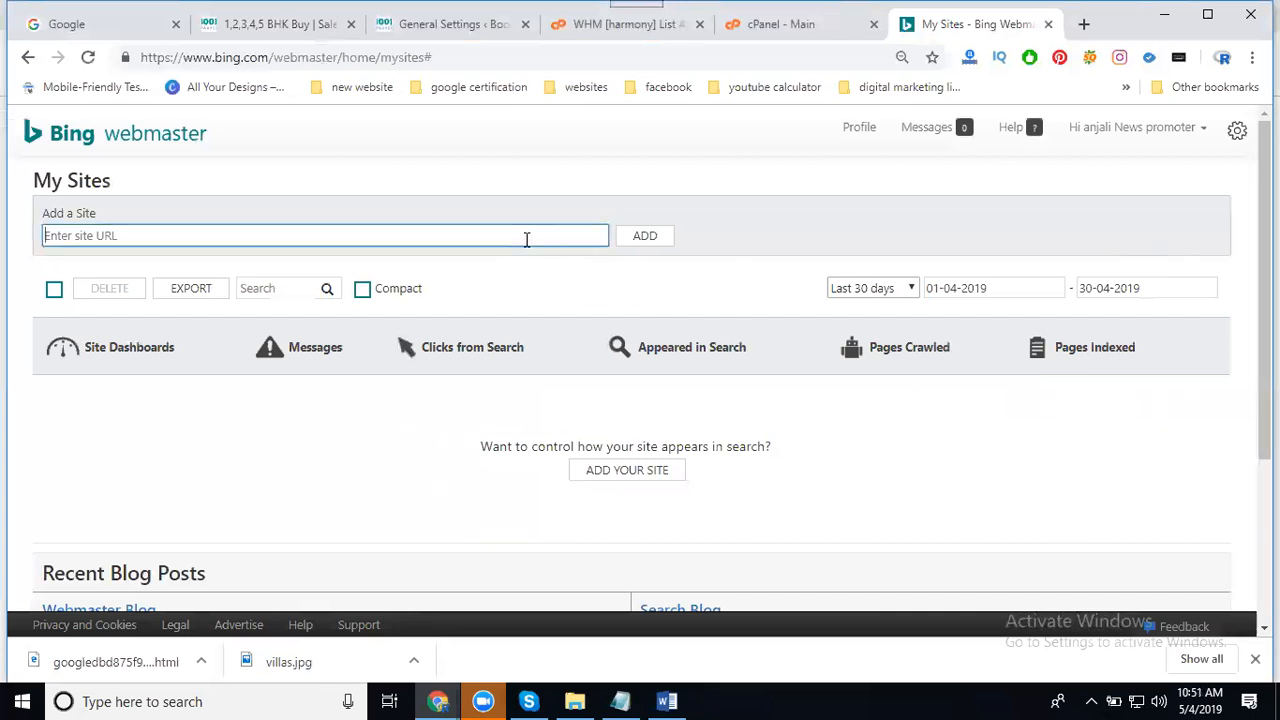
key(ctrl+v)
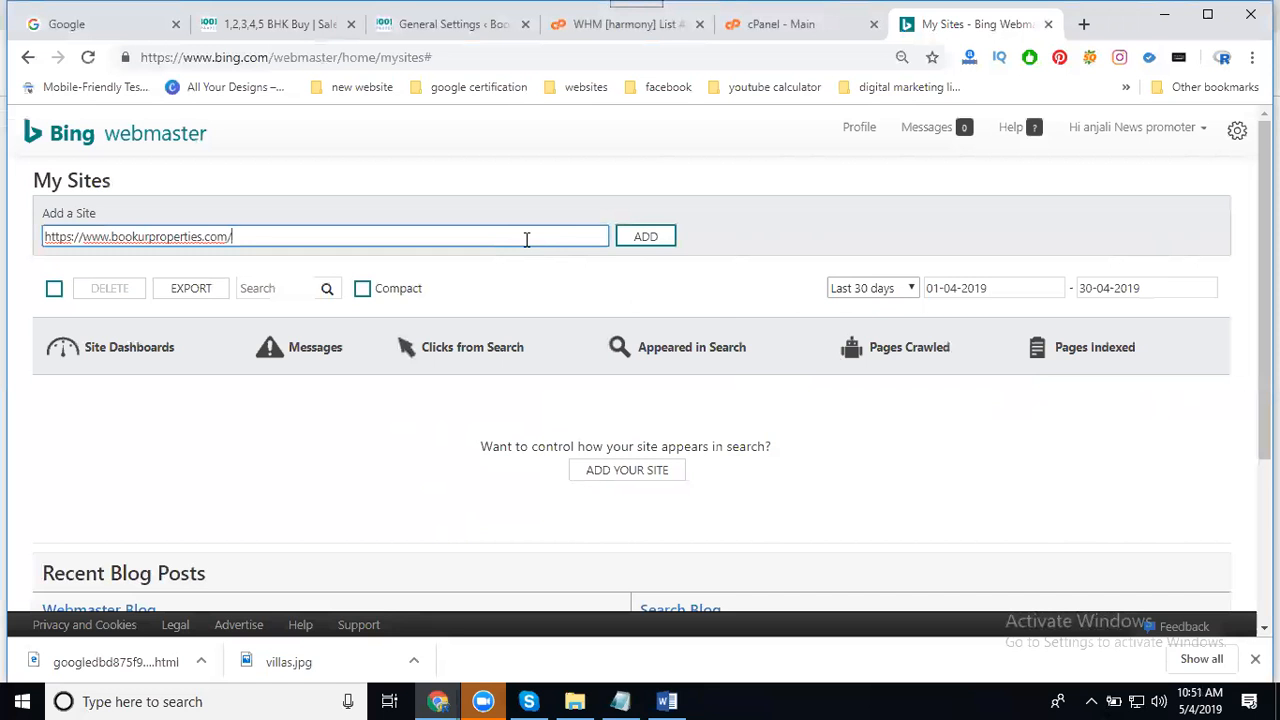
click(650, 242)
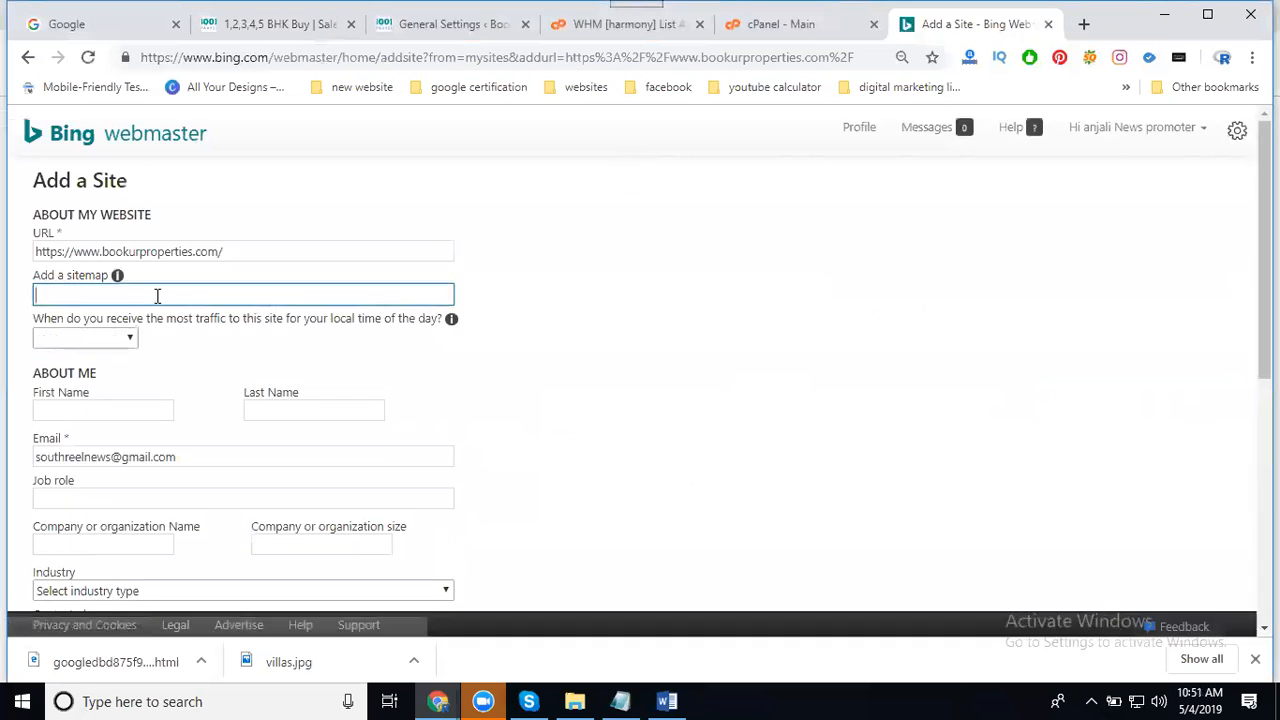
click(157, 296)
key(ctrl+v)
text(si)
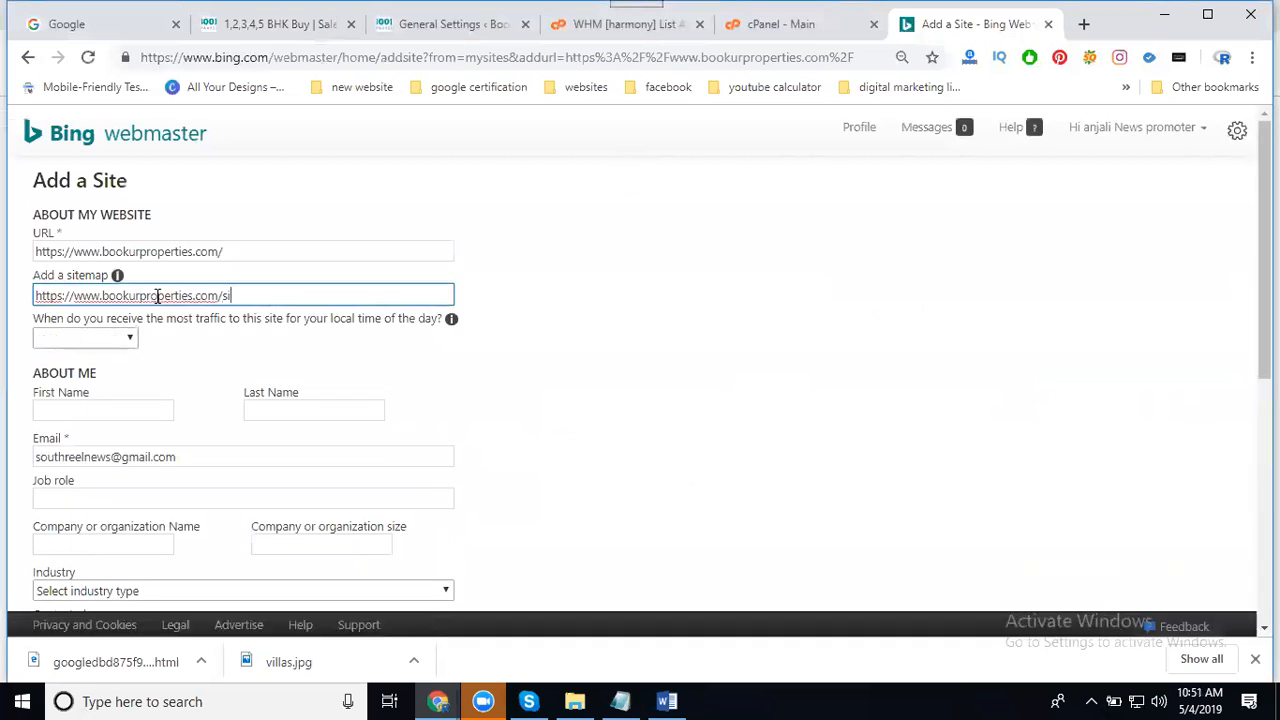
text(temap.xml)
scroll(195, 309, down, 1)
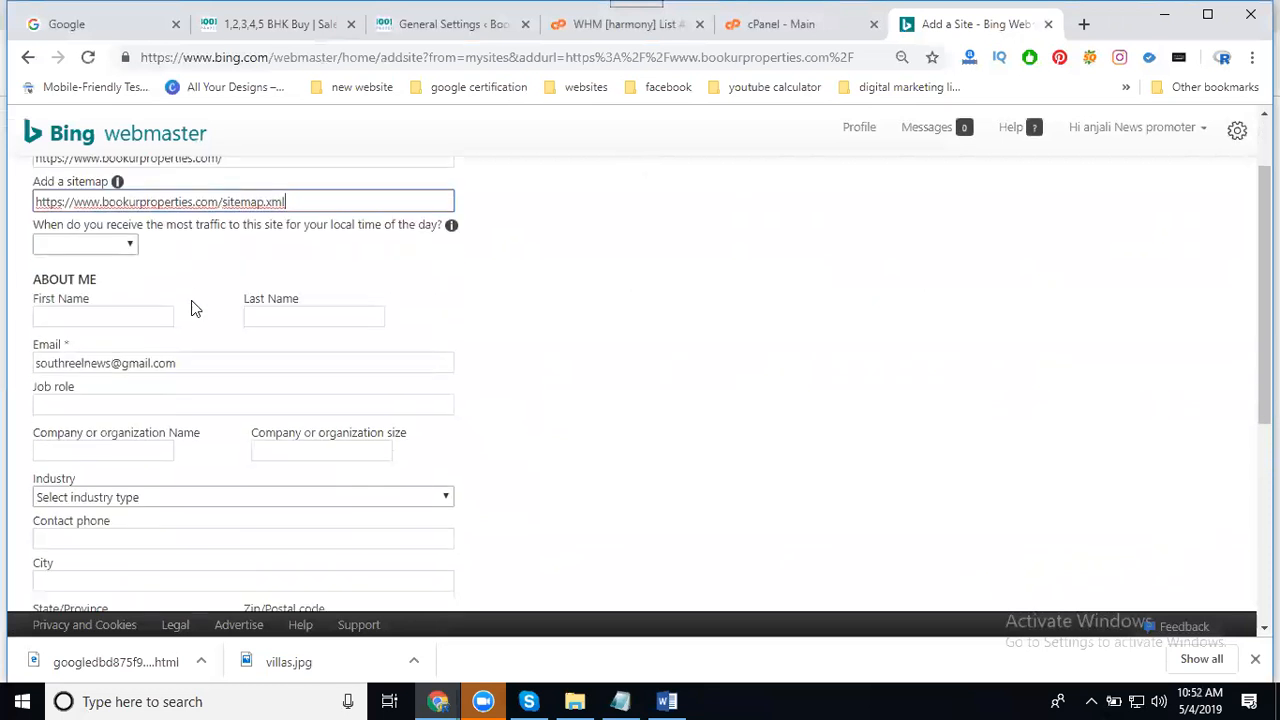
click(106, 246)
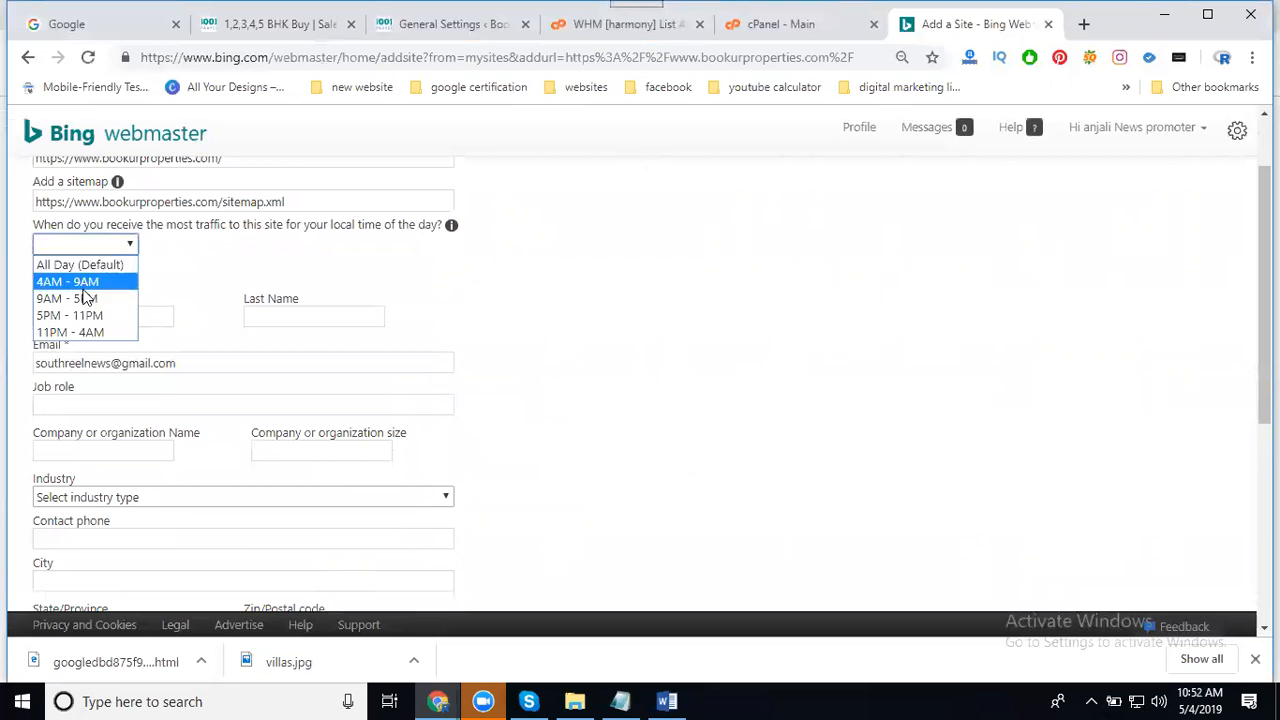
click(84, 265)
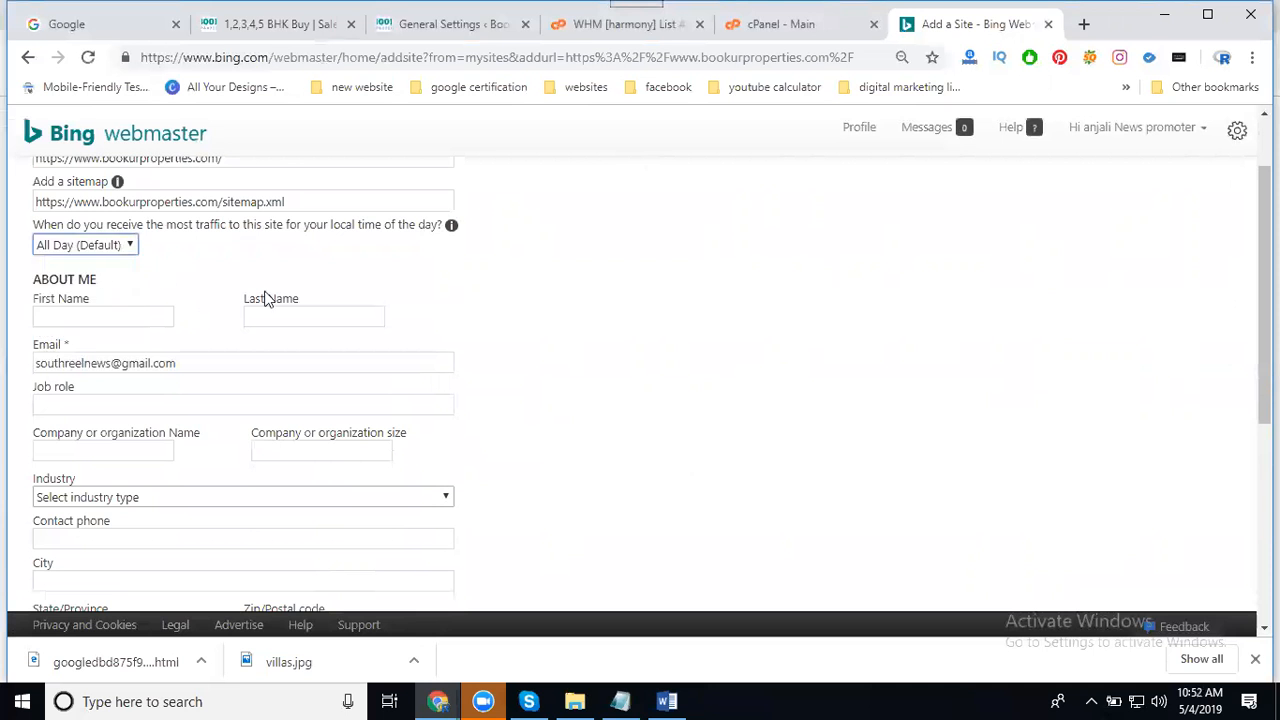
Mark the registrant as an agency rather than a site owner and save the new site's details
scroll(598, 378, down, 1)
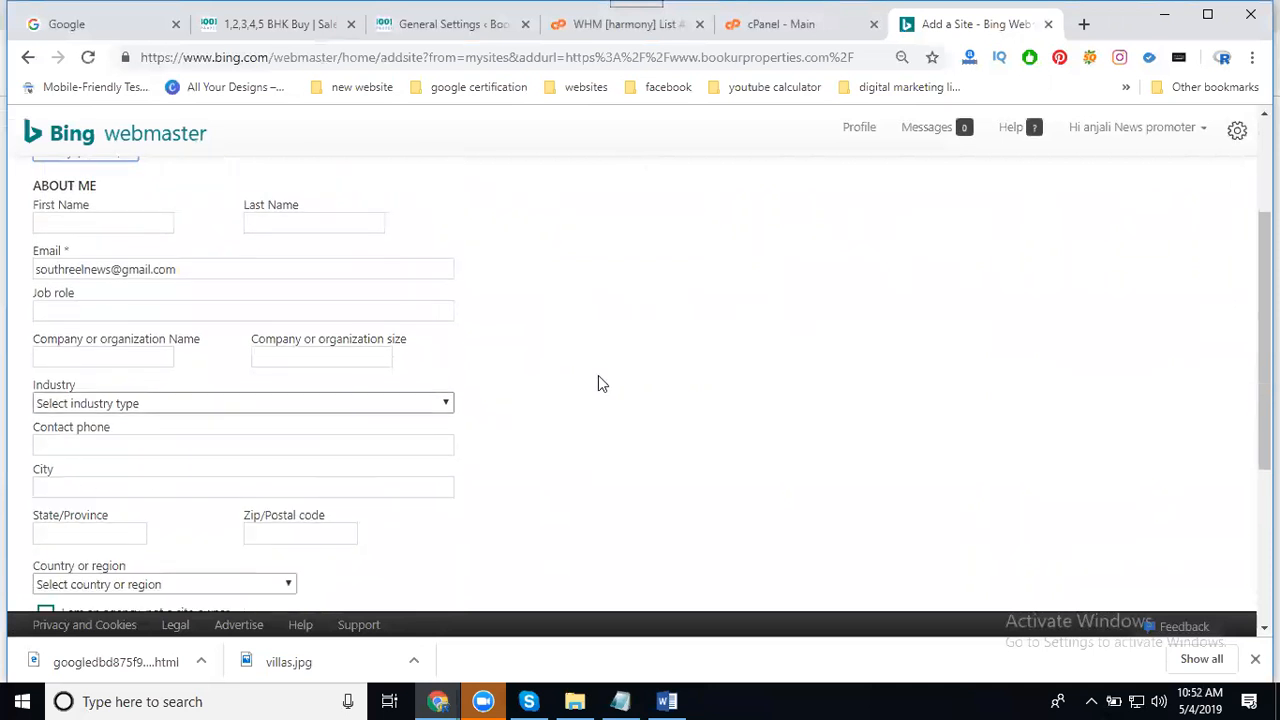
click(118, 357)
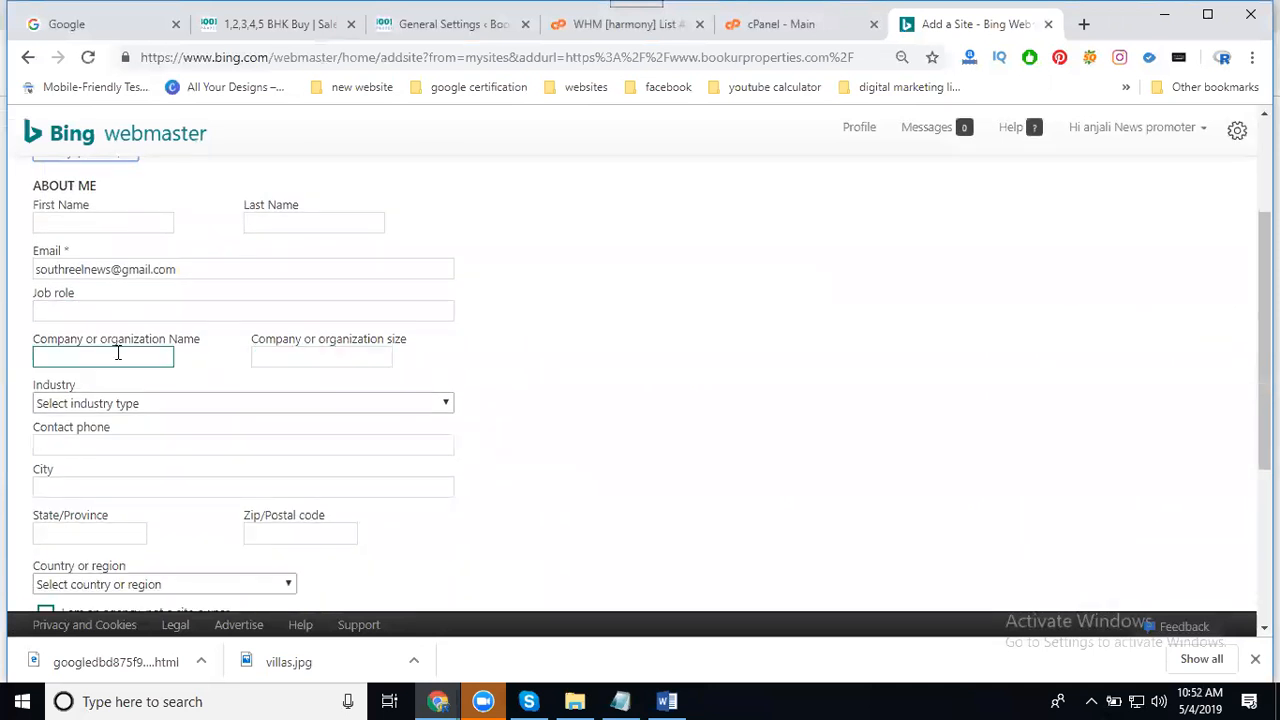
scroll(185, 360, down, 1)
click(197, 358)
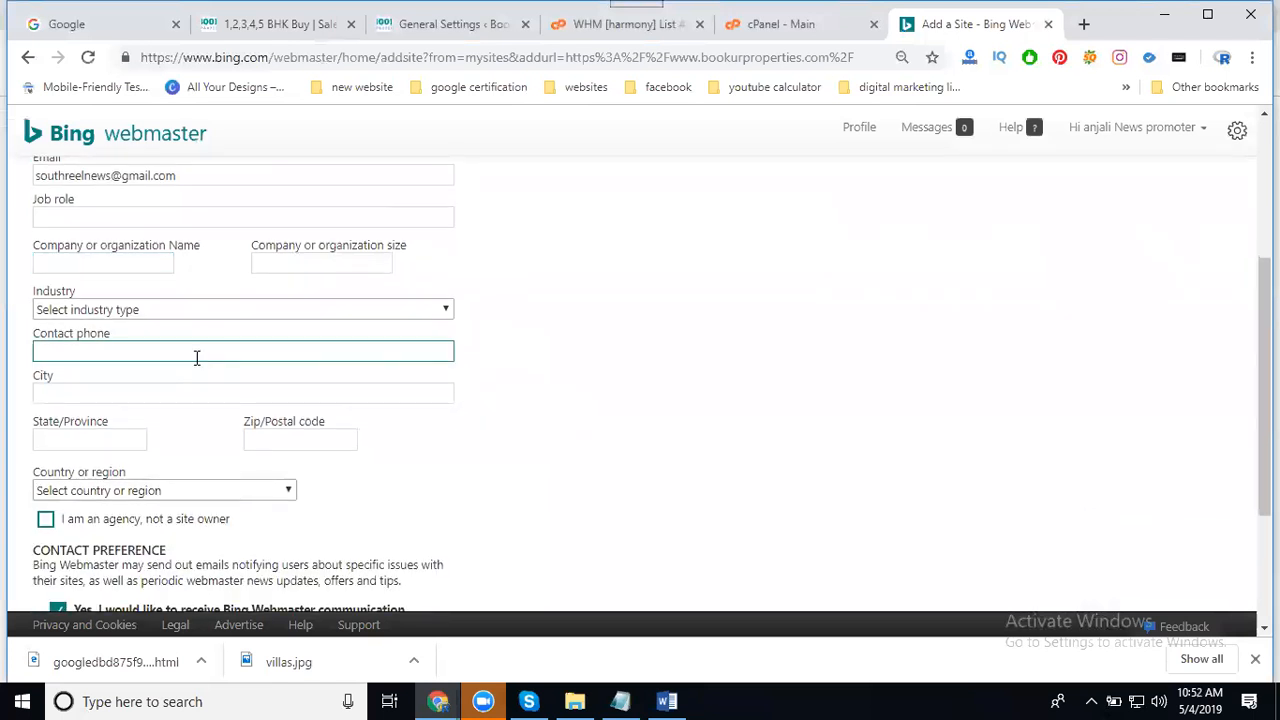
scroll(197, 358, down, 2)
click(45, 334)
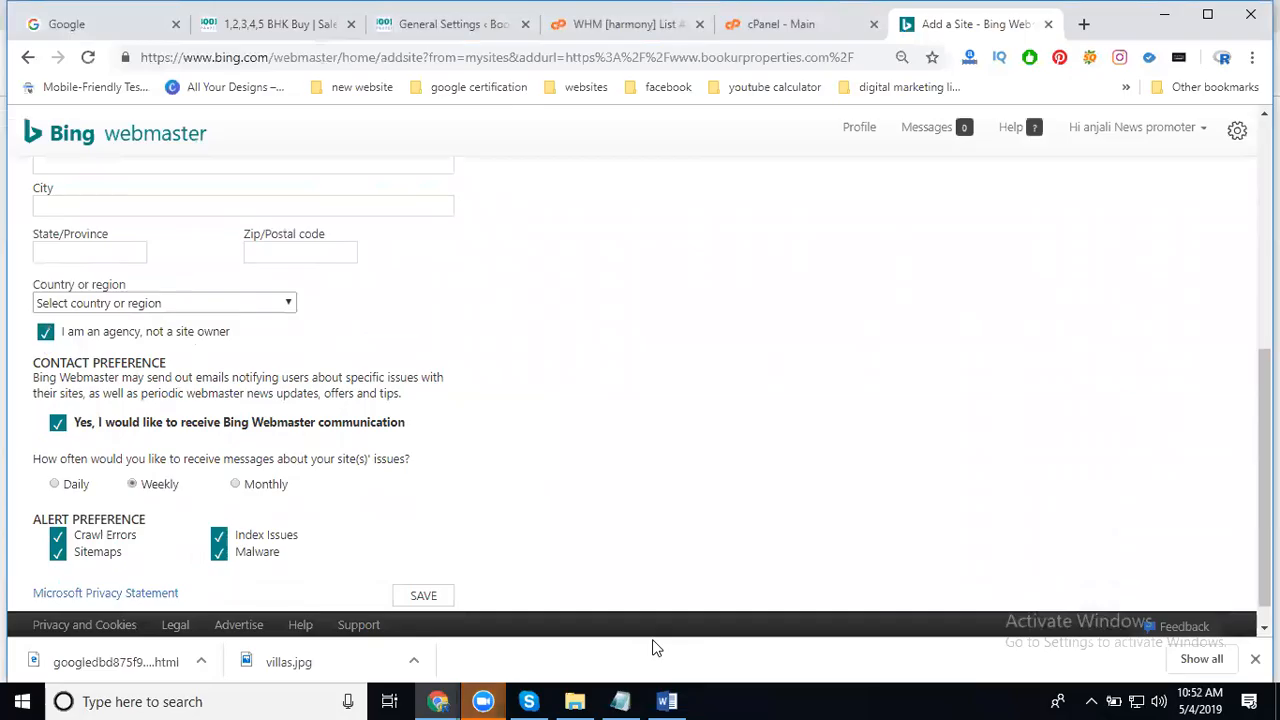
key(Return)
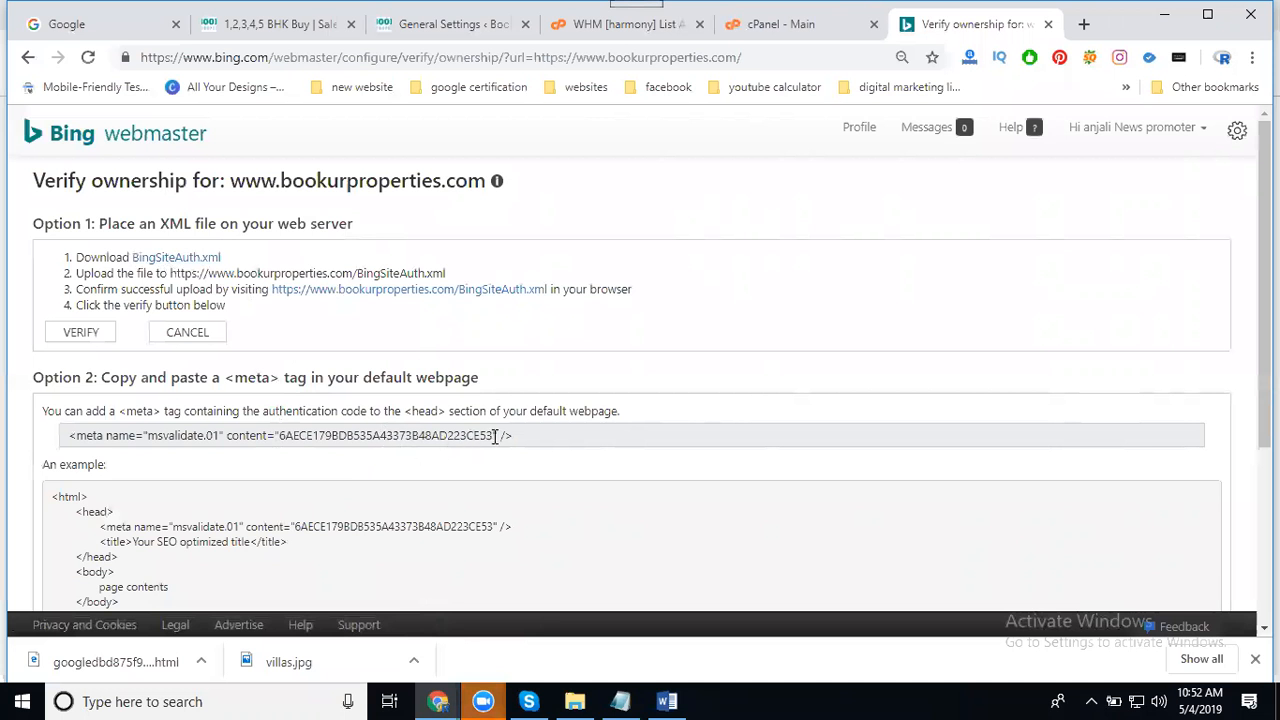
Copy the full msvalidate.01 meta tag from verification Option 2
drag(494, 435, 280, 432)
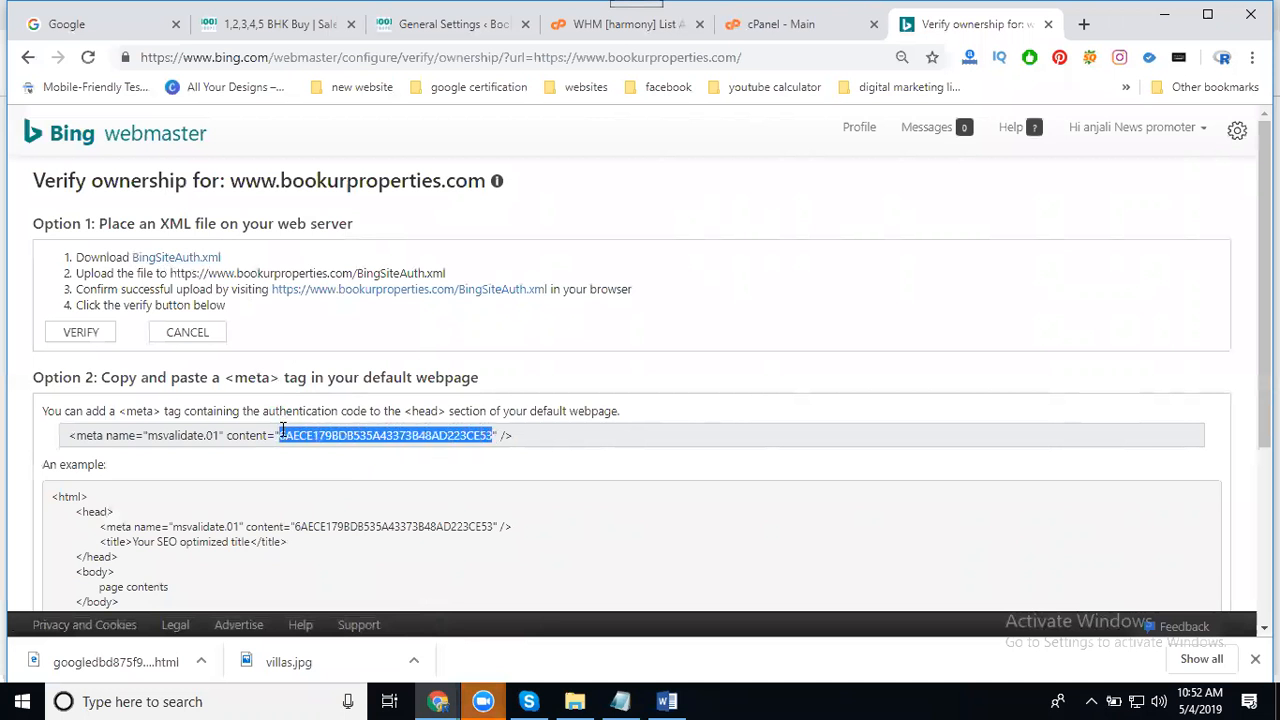
triple_click(283, 430)
key(ctrl+c)
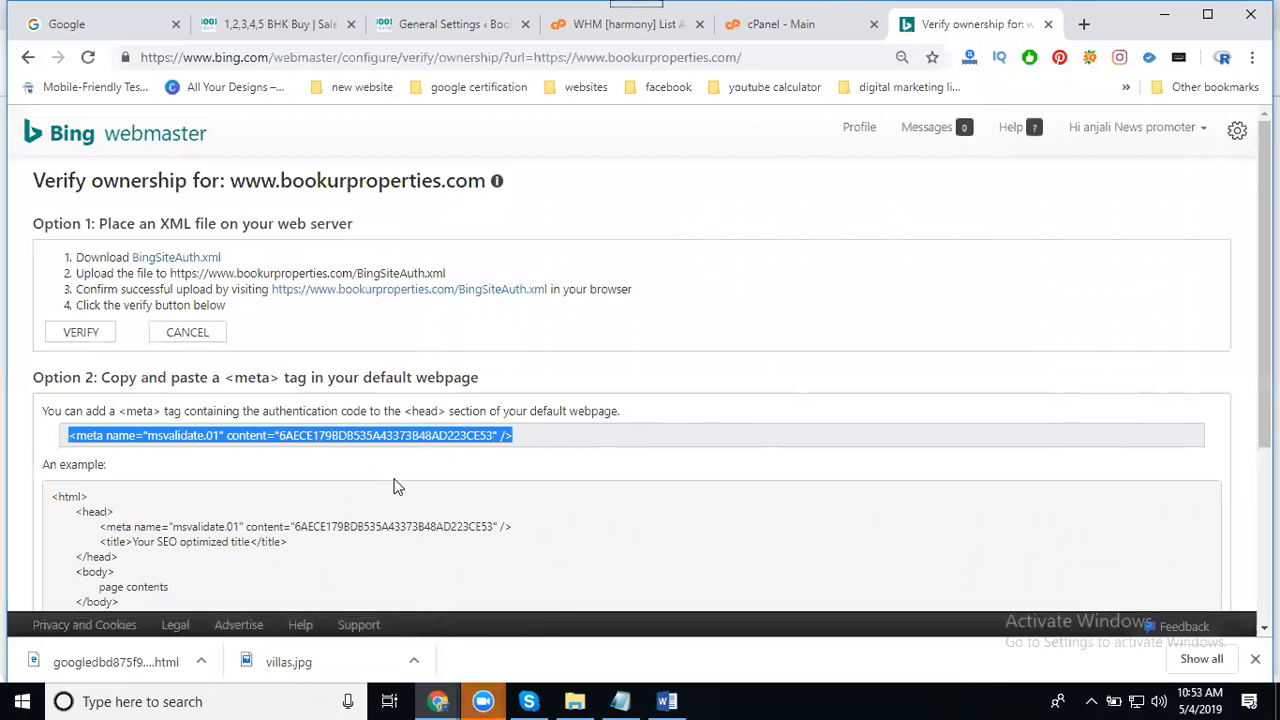
Open Notepad, paste the verification meta tag, select its authentication code and minimize the window
key(super+r)
text(notepad)
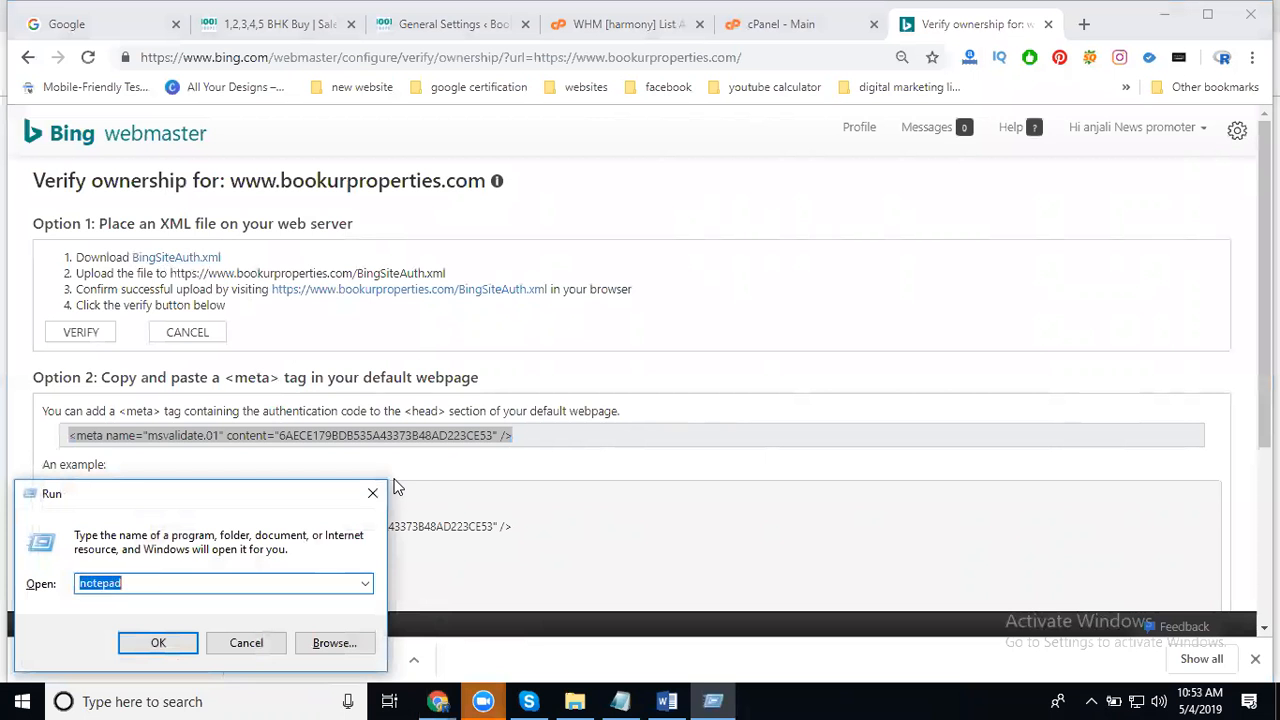
key(Return)
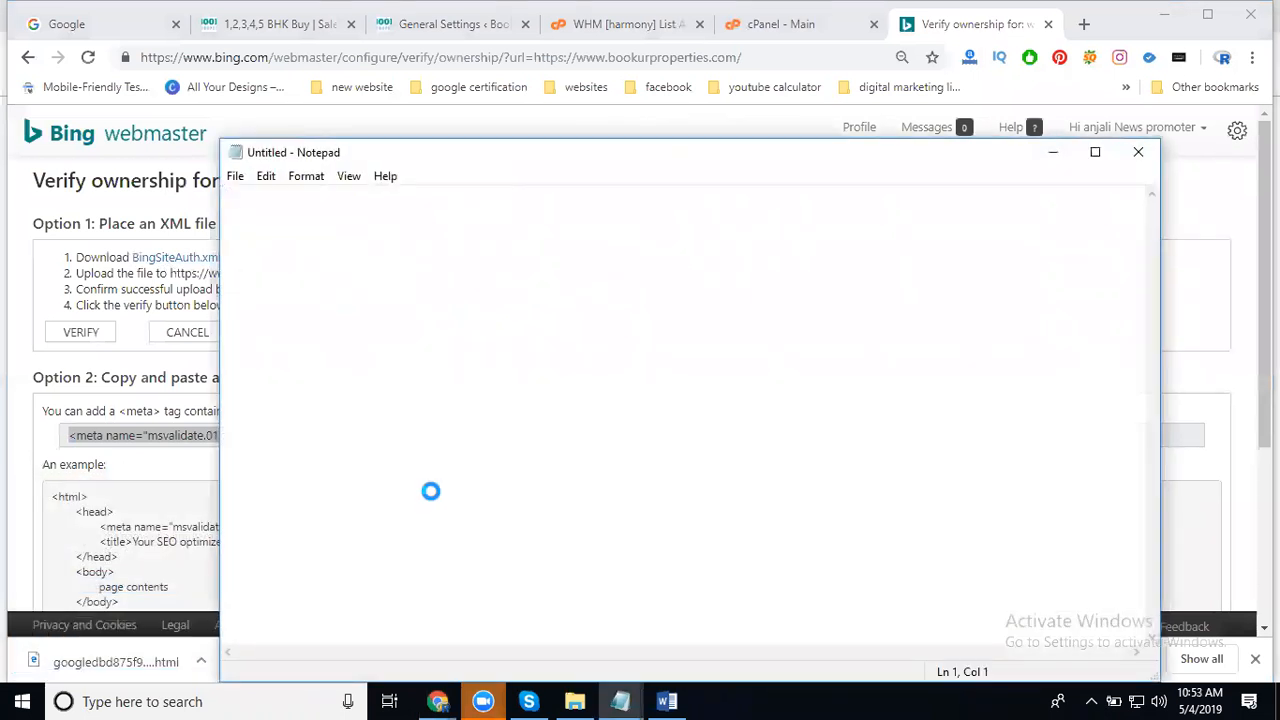
key(ctrl+v)
drag(543, 207, 1095, 207)
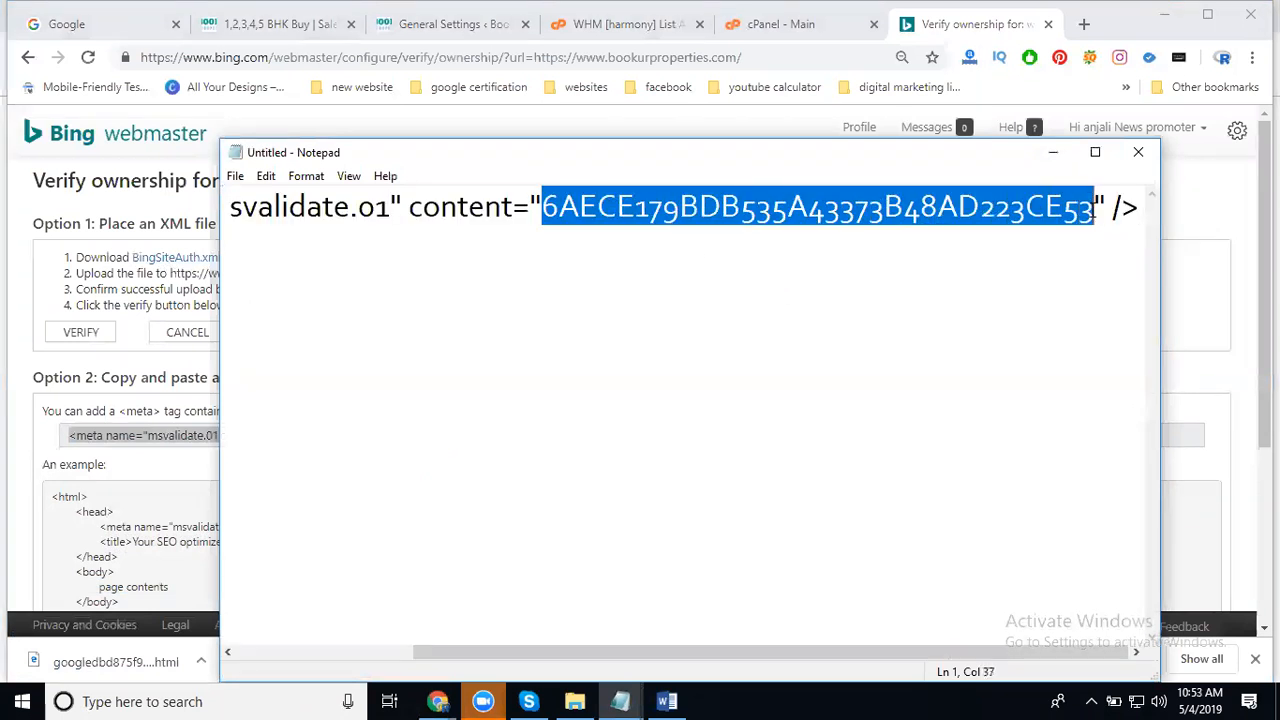
click(1054, 152)
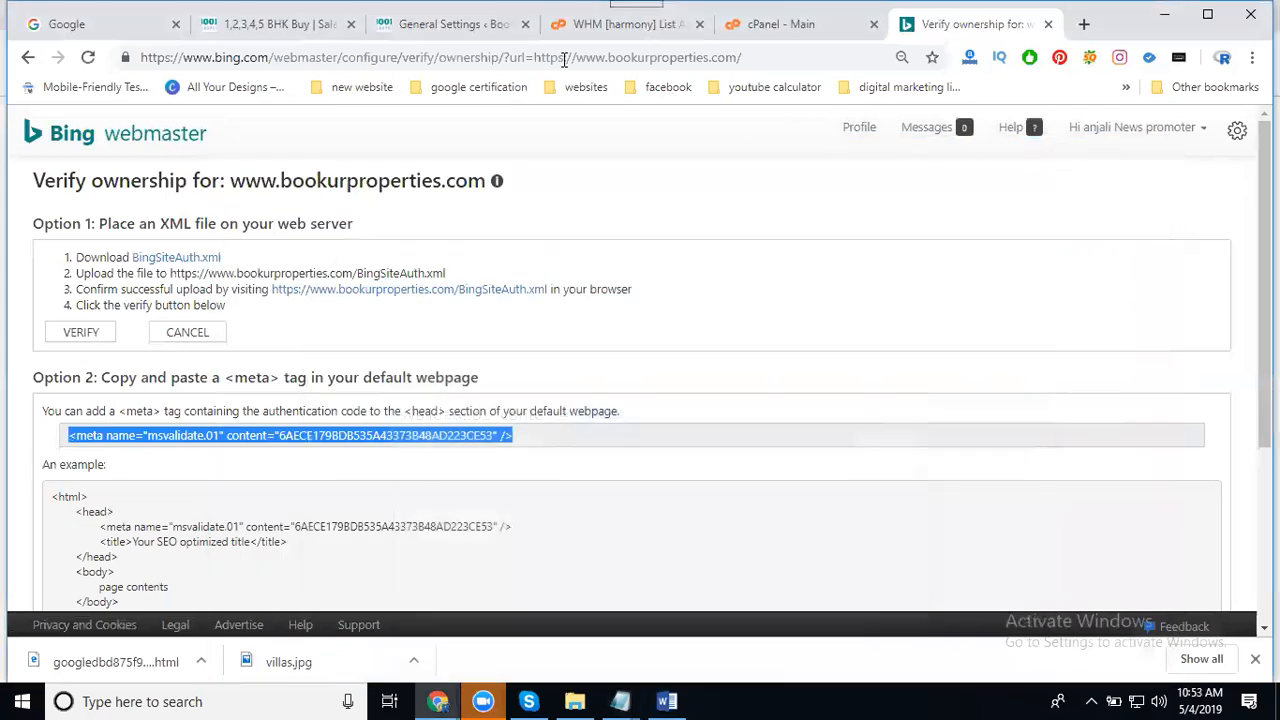
Download the BingSiteAuth.xml verification file from Option 1 of the ownership page
click(395, 31)
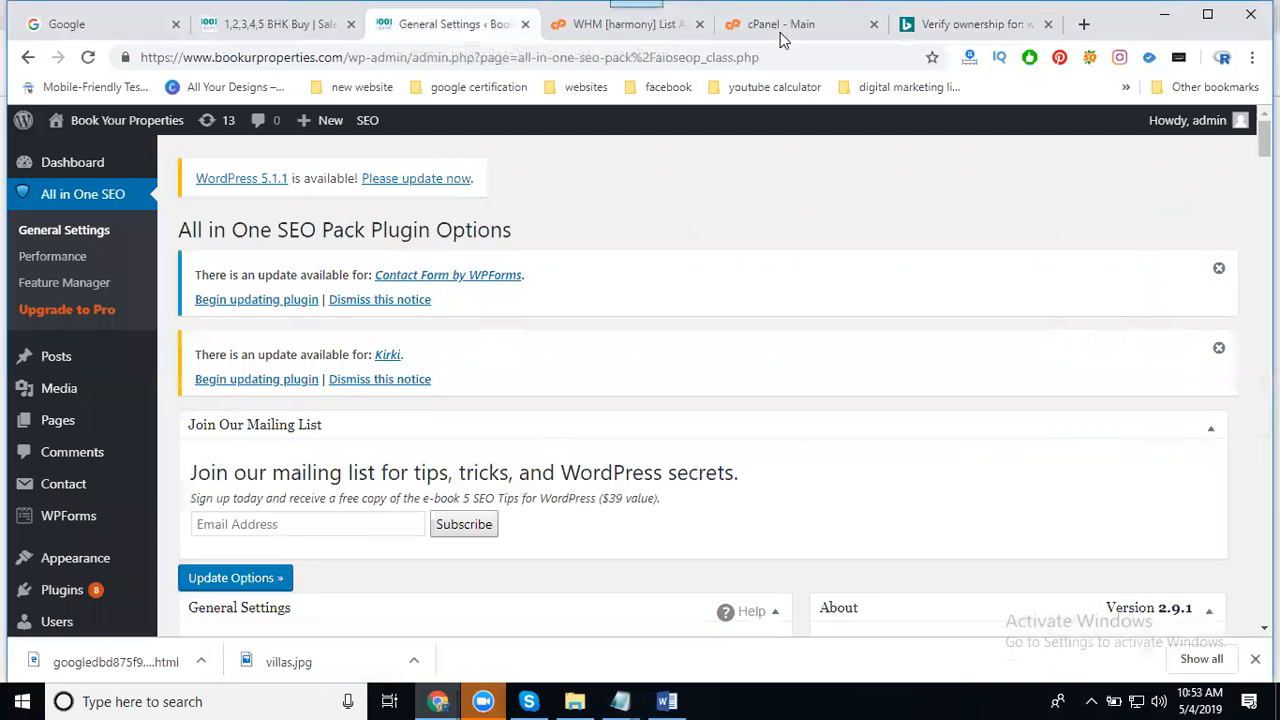
click(912, 28)
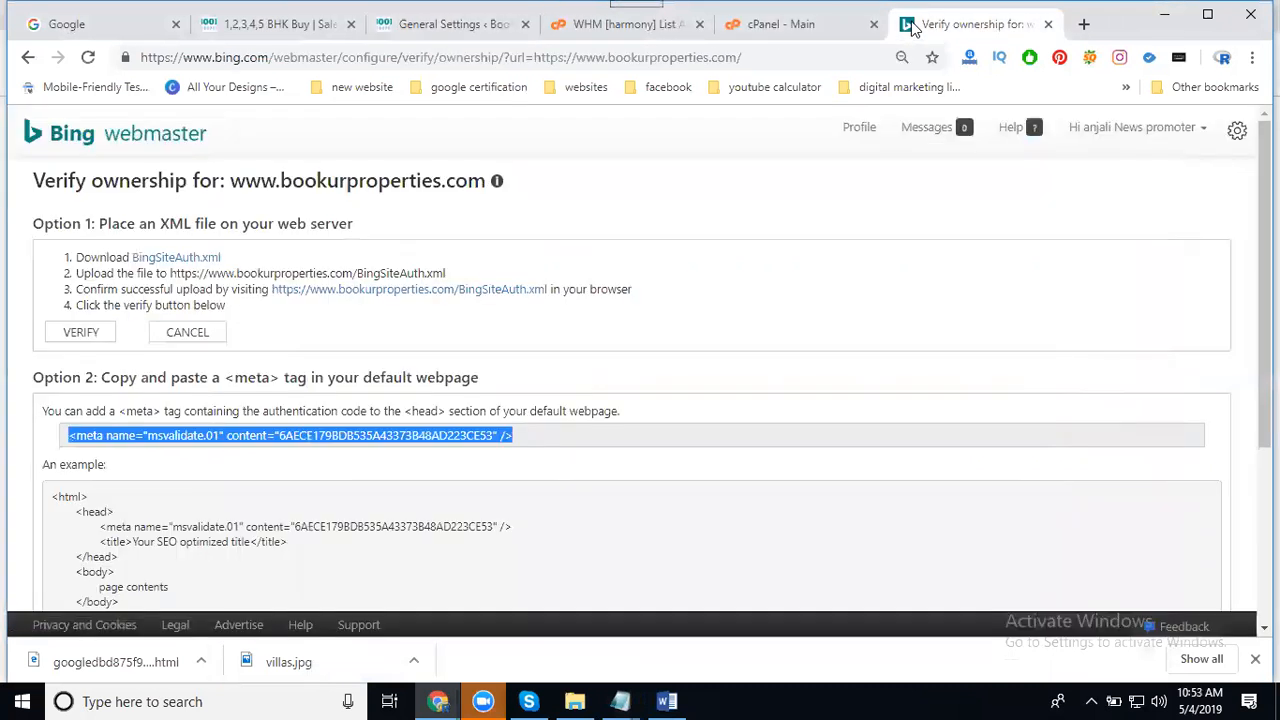
click(180, 258)
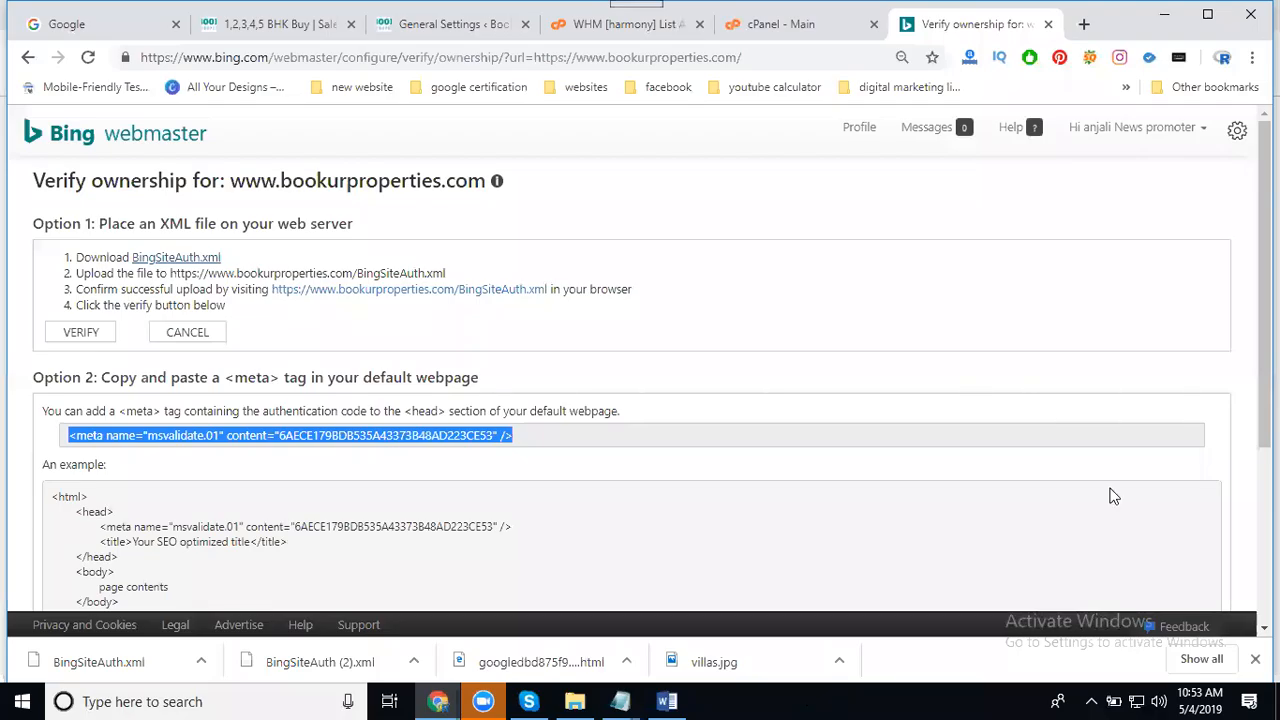
Examine the three ownership verification options, including the DNS provider choices for adding a CNAME record
scroll(628, 371, down, 2)
scroll(315, 349, up, 2)
click(95, 336)
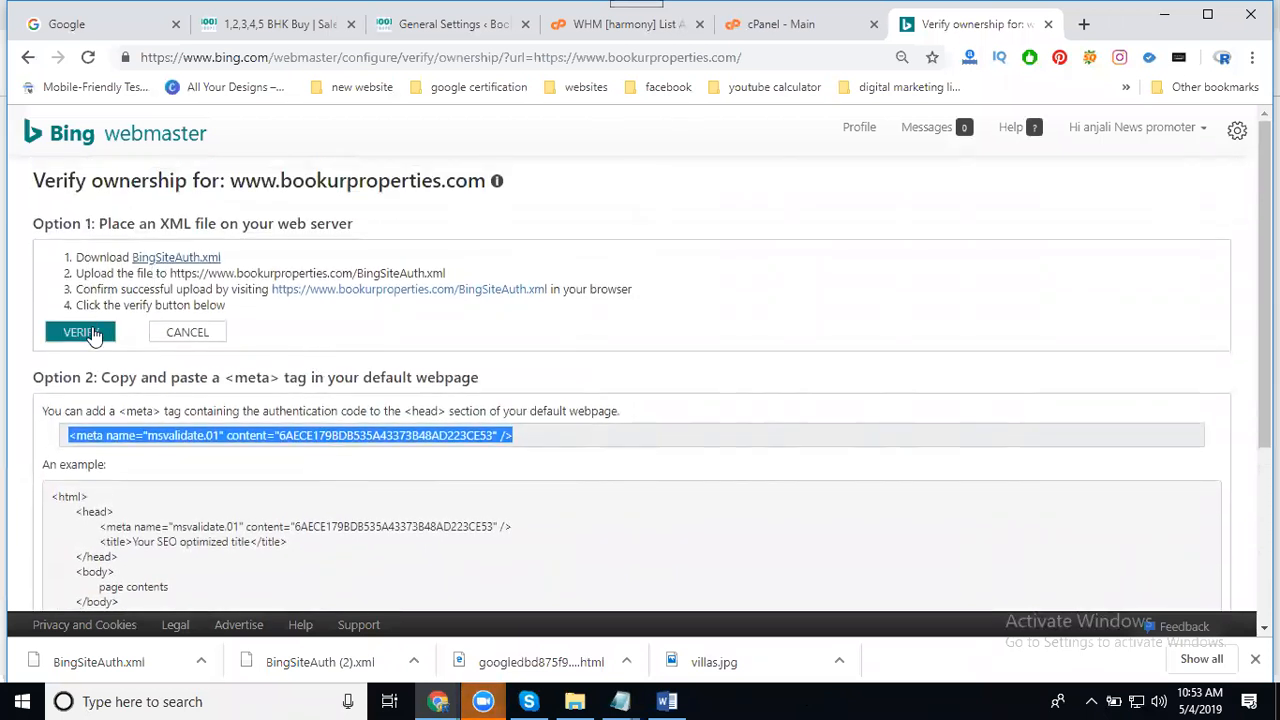
scroll(150, 455, down, 2)
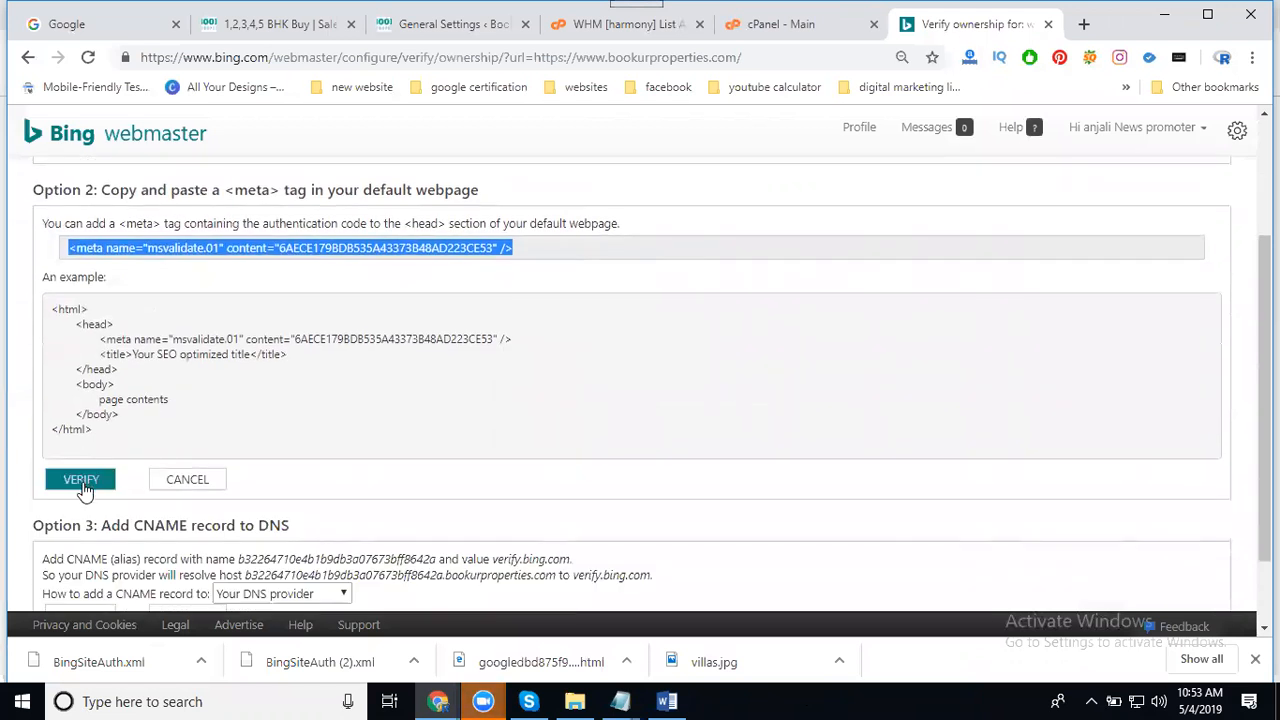
scroll(85, 490, down, 1)
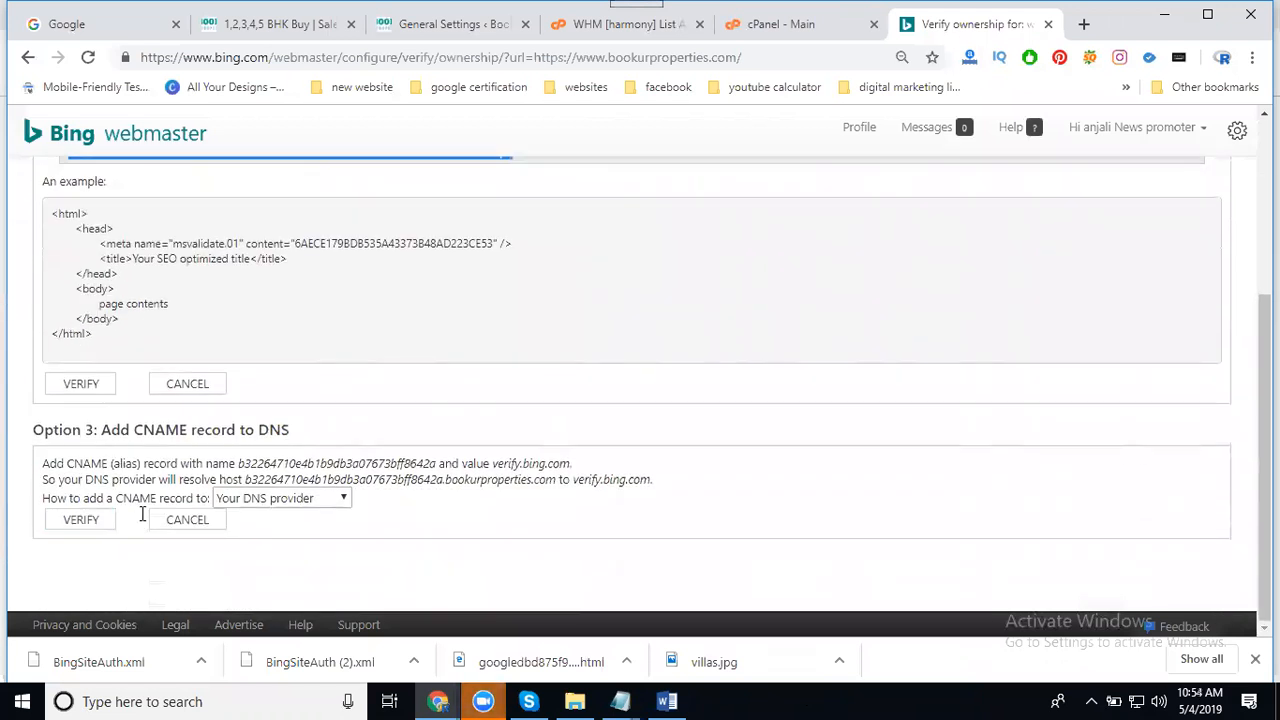
click(303, 503)
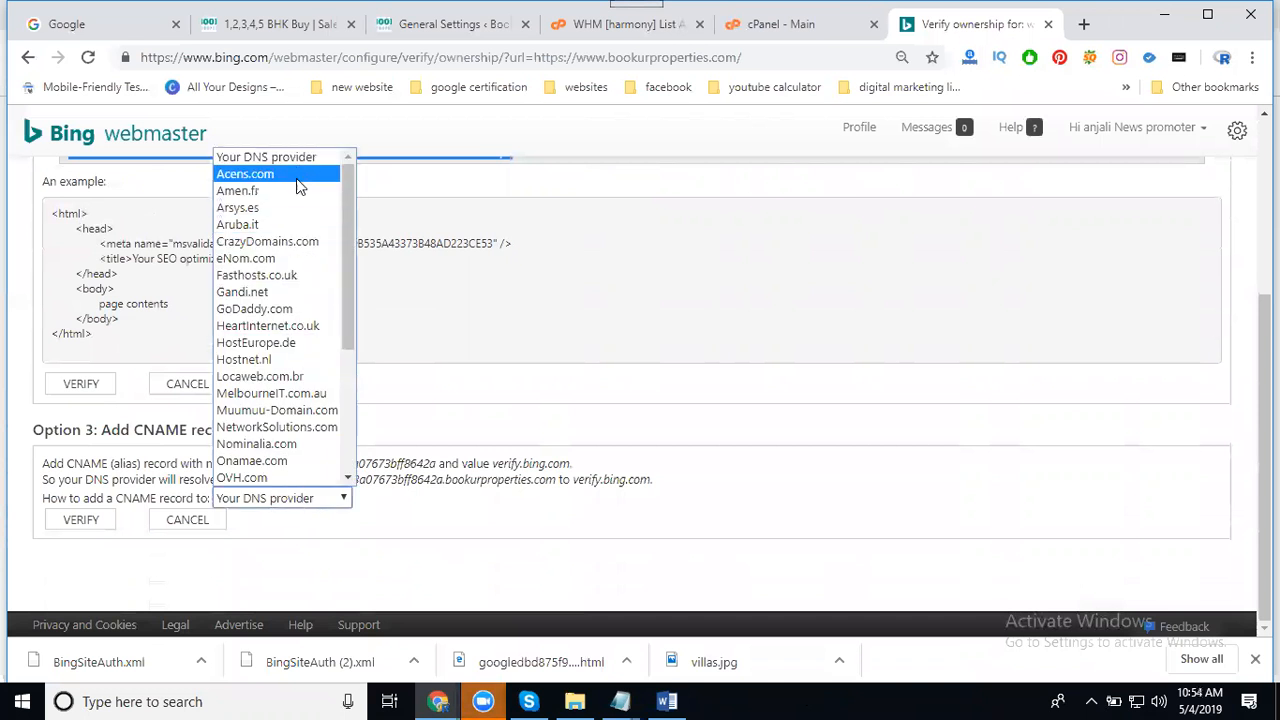
scroll(285, 285, down, 3)
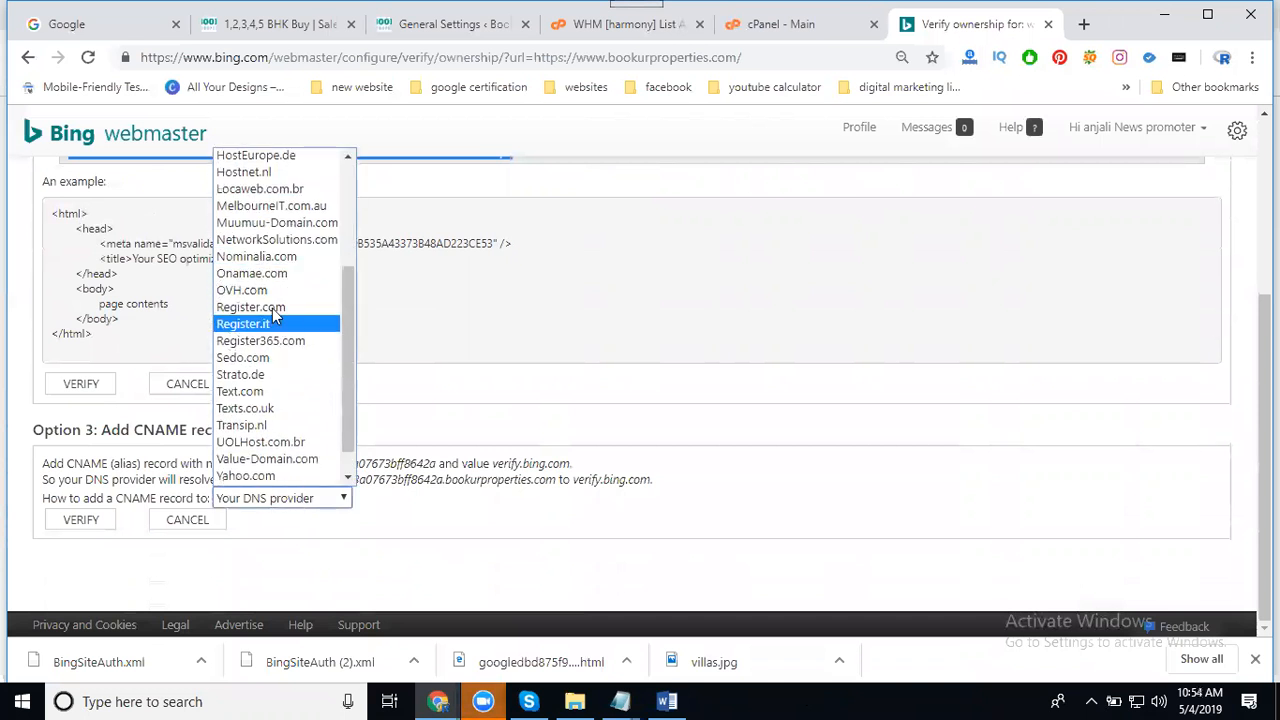
scroll(255, 314, down, 1)
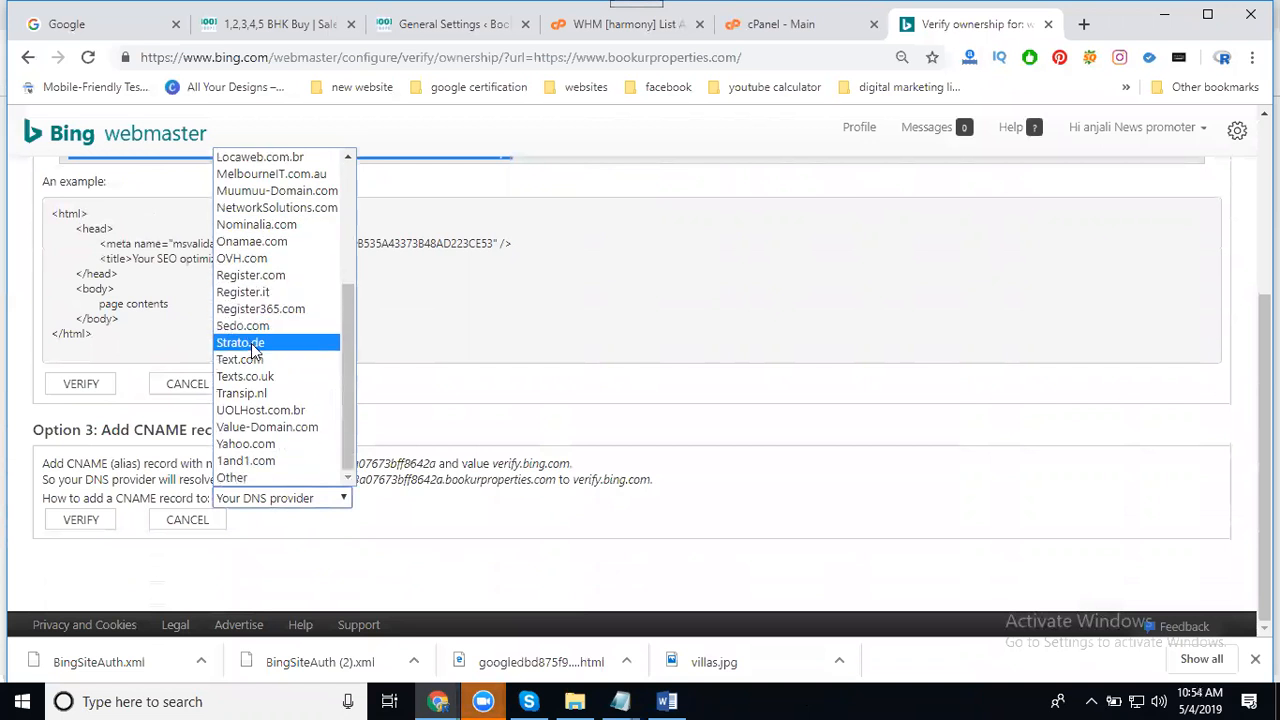
click(427, 560)
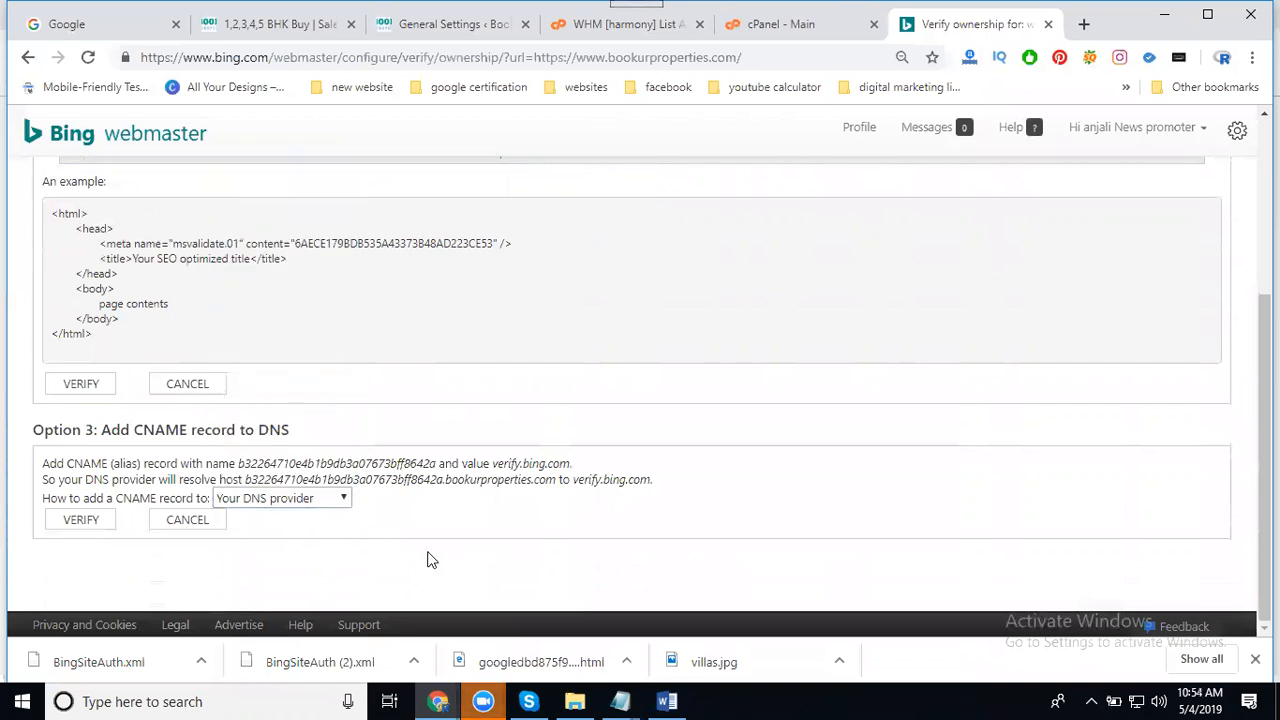
scroll(427, 560, up, 3)
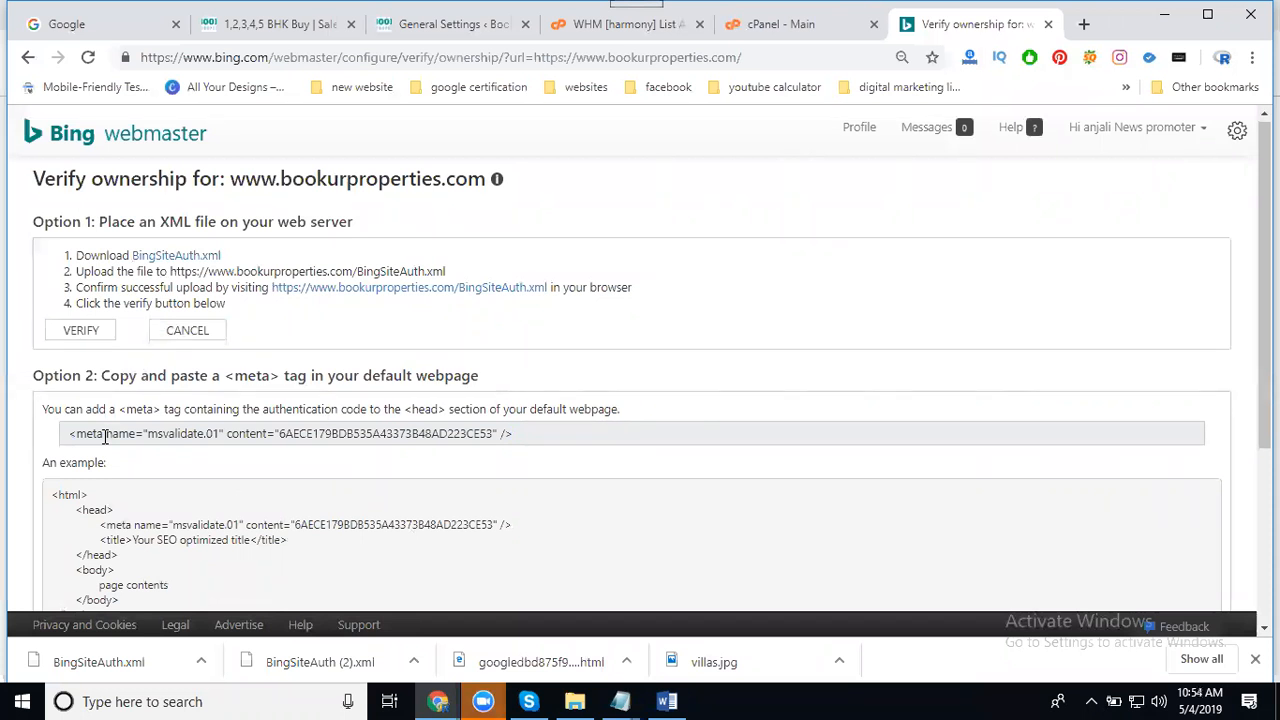
Switch to cPanel and open the public_html folder of the bookurproperties account in File Manager
click(779, 23)
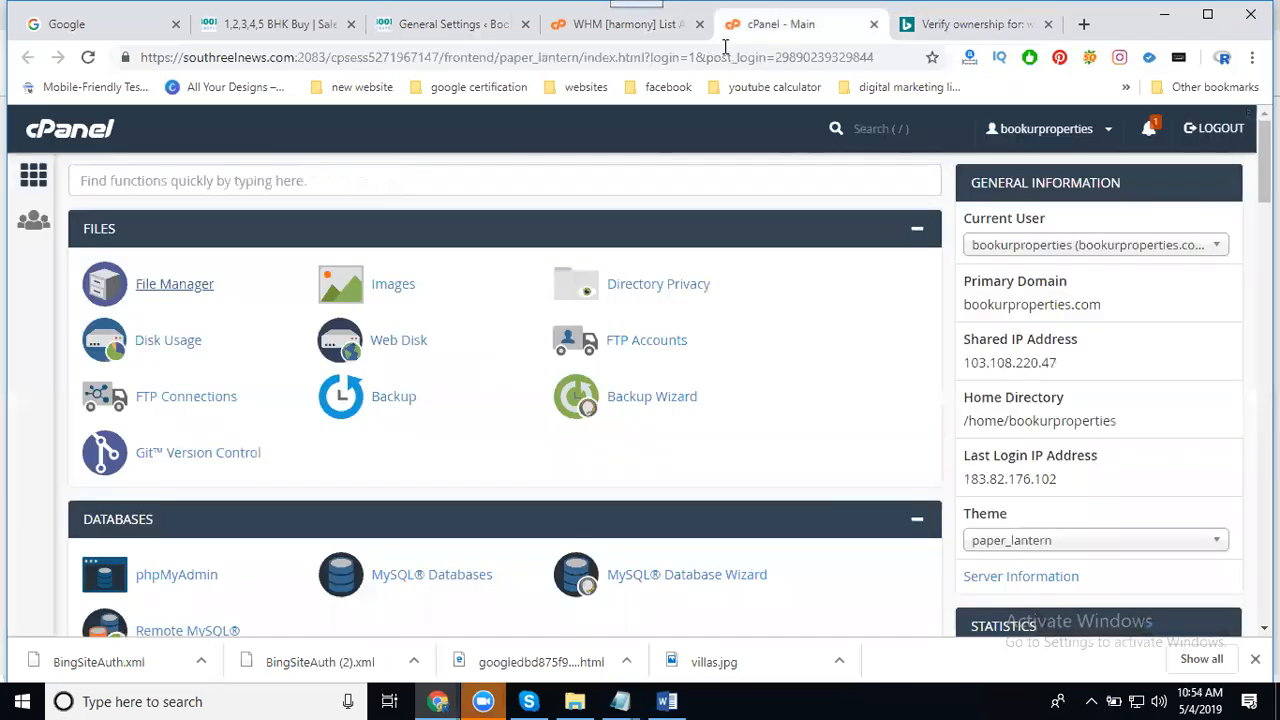
click(169, 287)
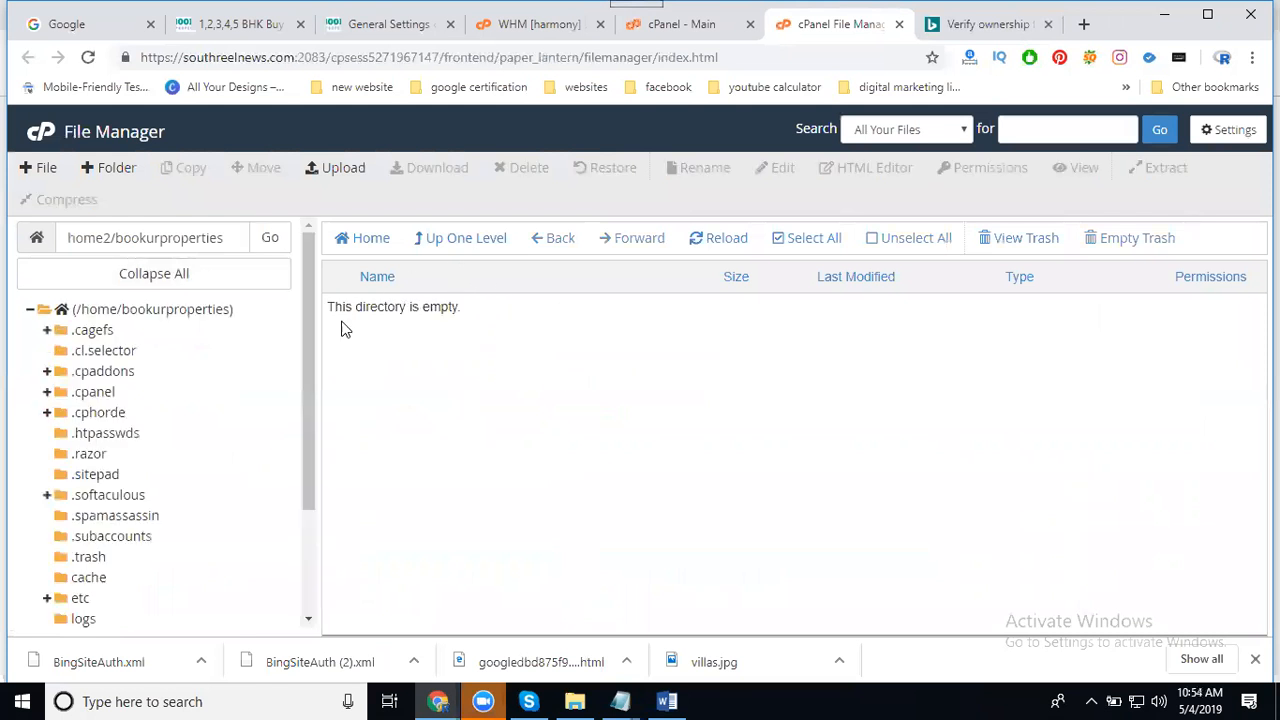
scroll(209, 391, down, 3)
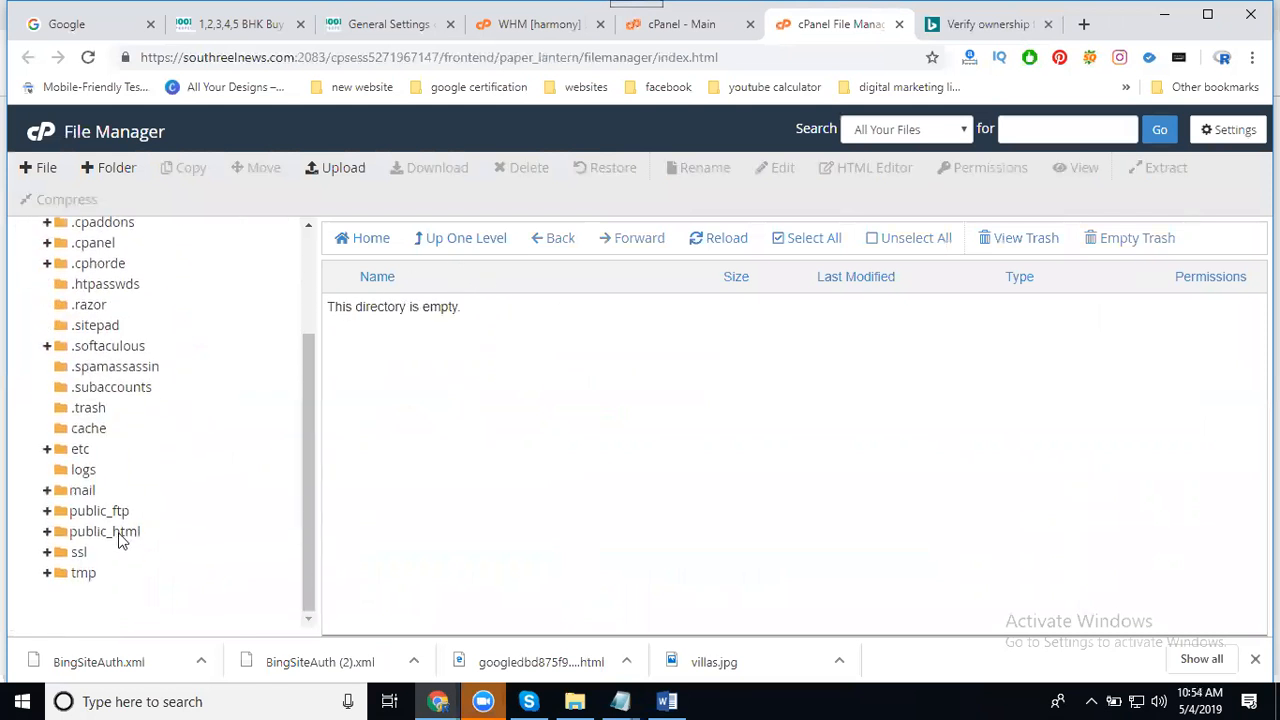
click(118, 533)
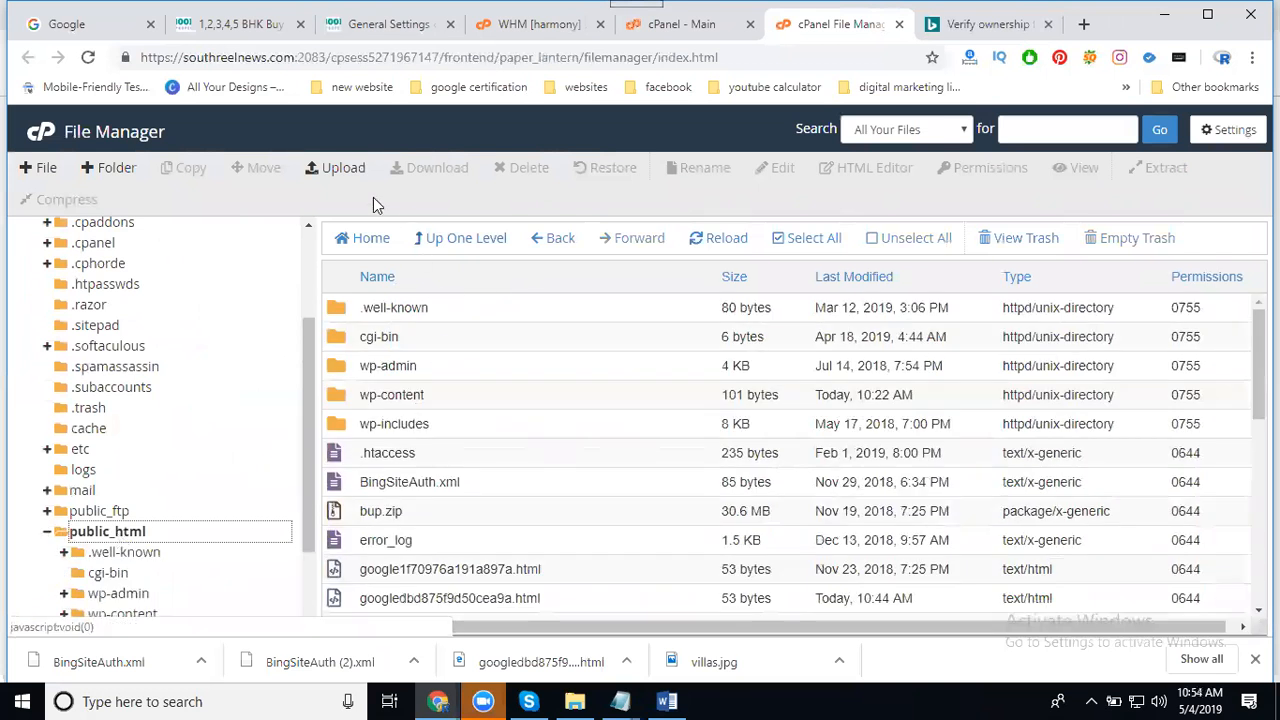
Upload BingSiteAuth.xml from the Downloads folder to public_html, overwriting the existing file
click(337, 168)
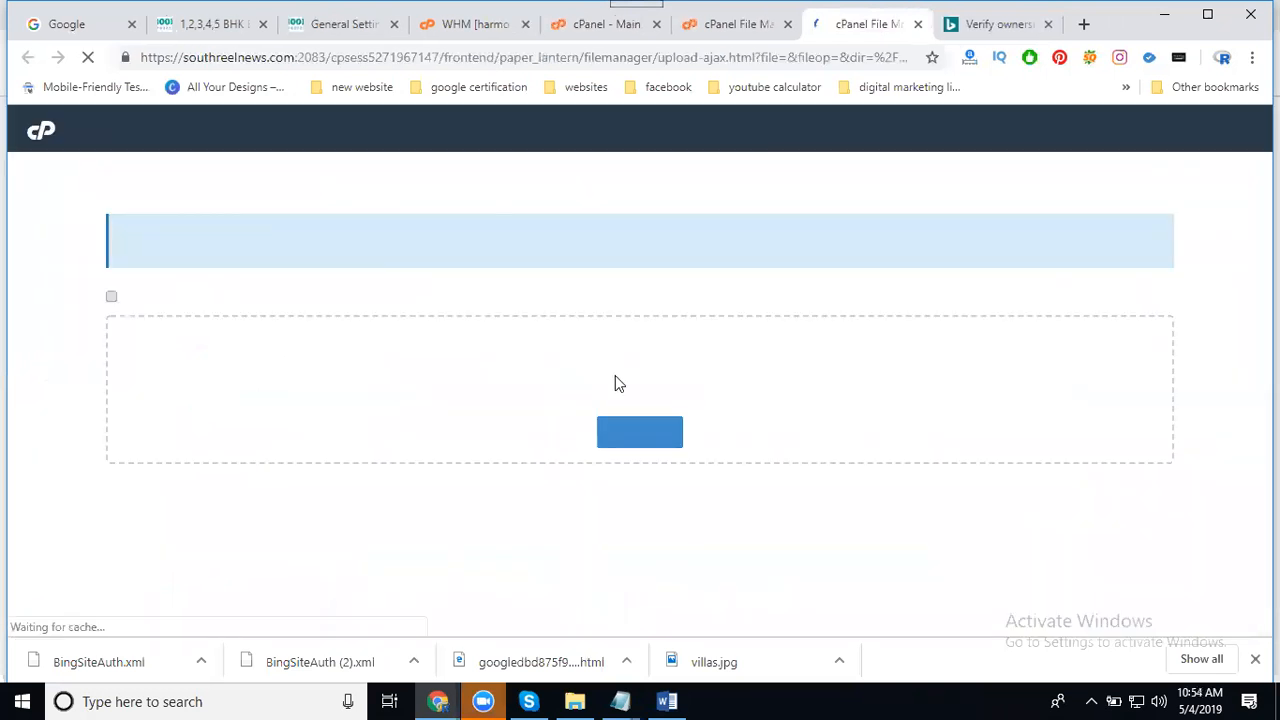
click(641, 441)
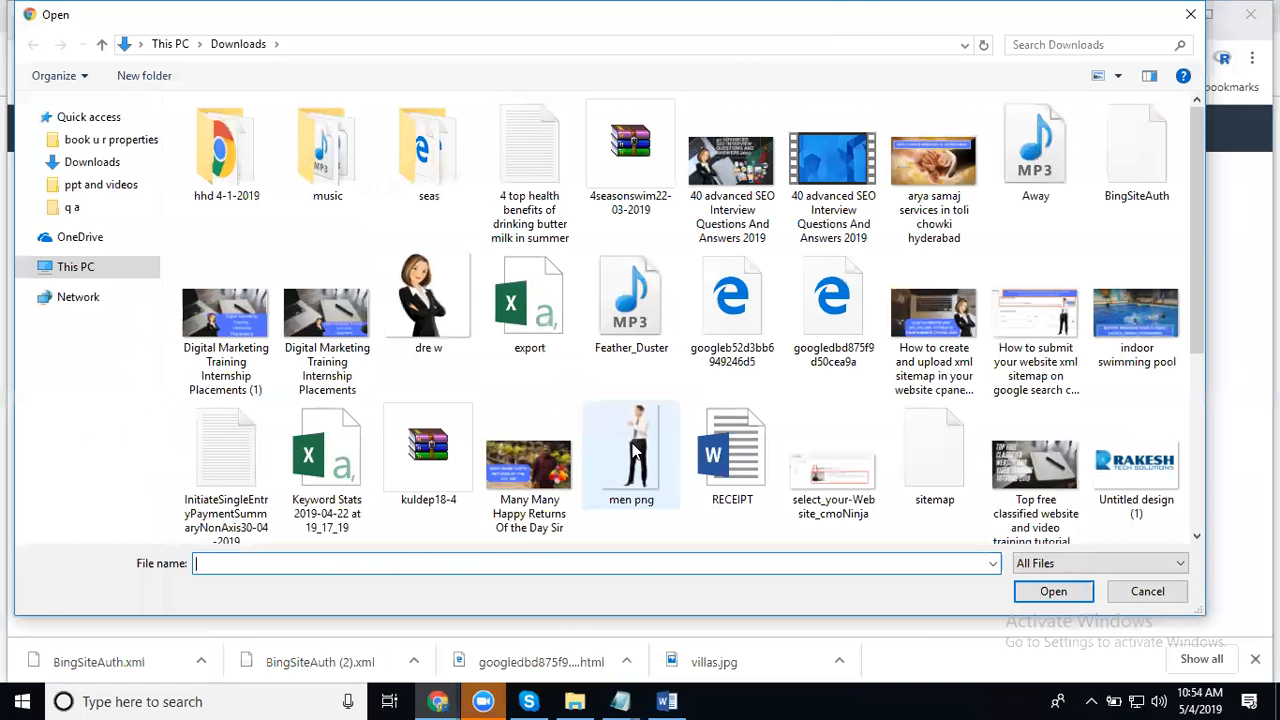
click(1116, 170)
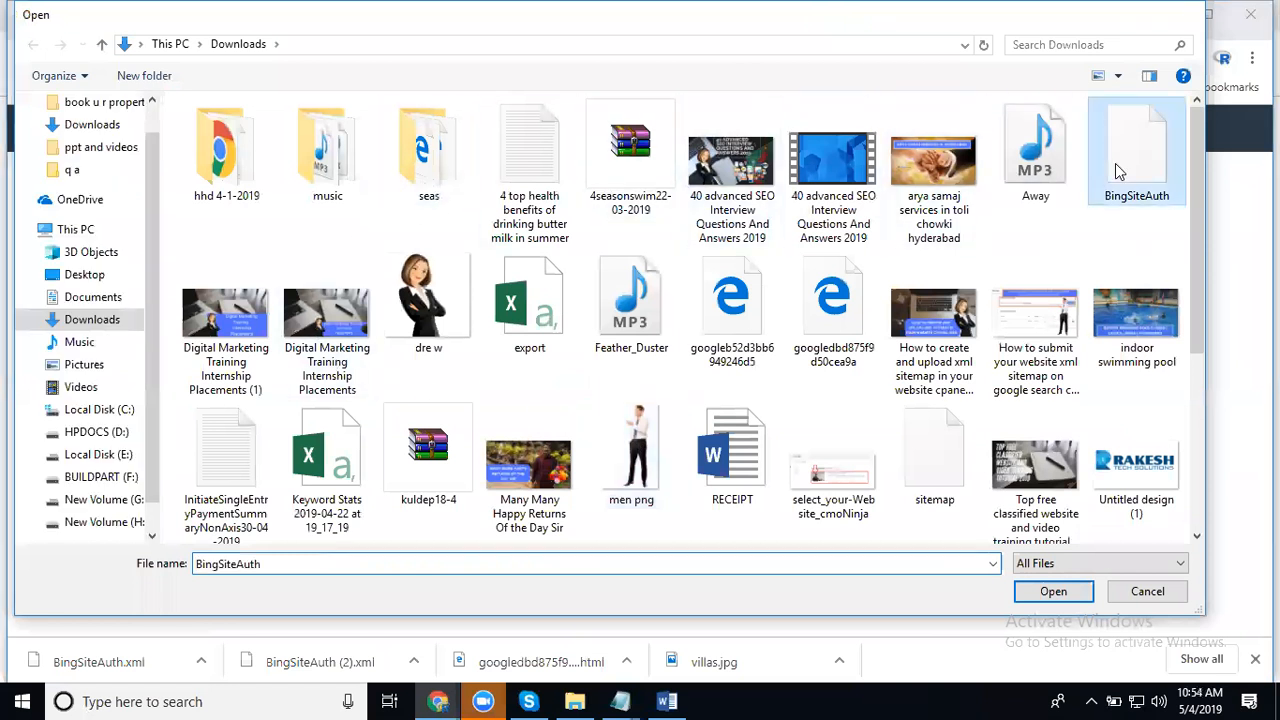
double_click(1115, 163)
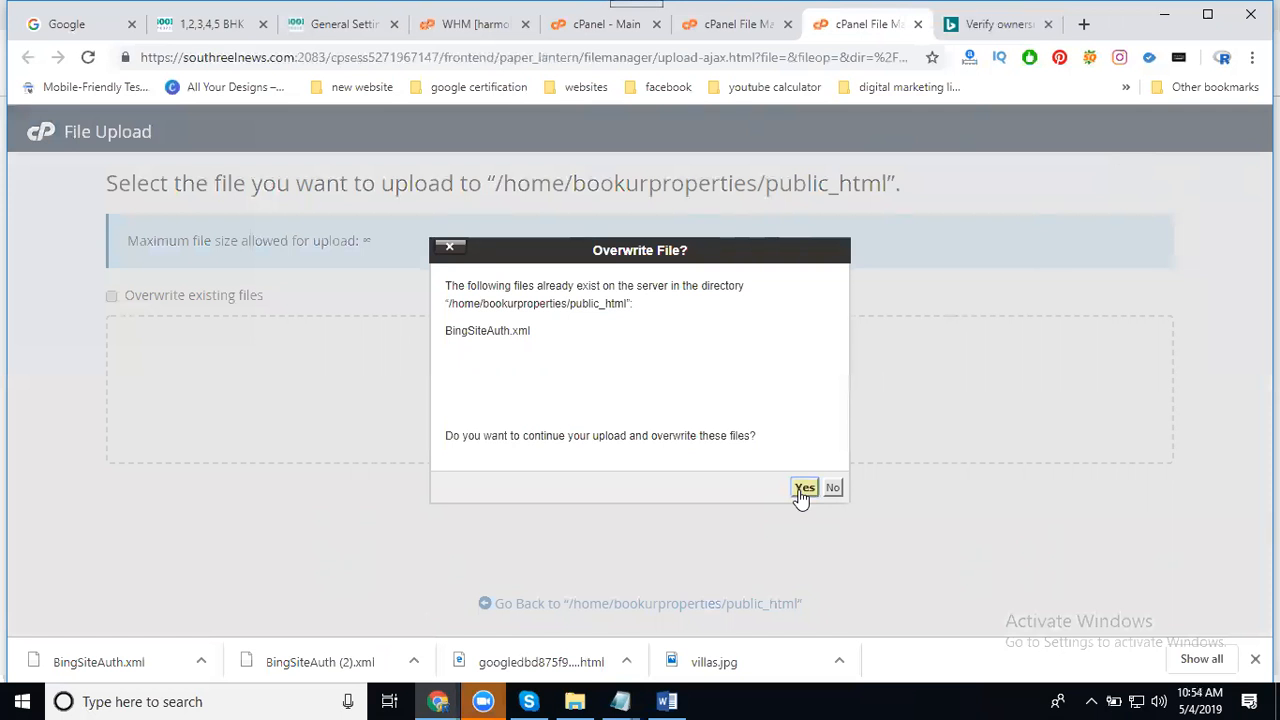
click(803, 490)
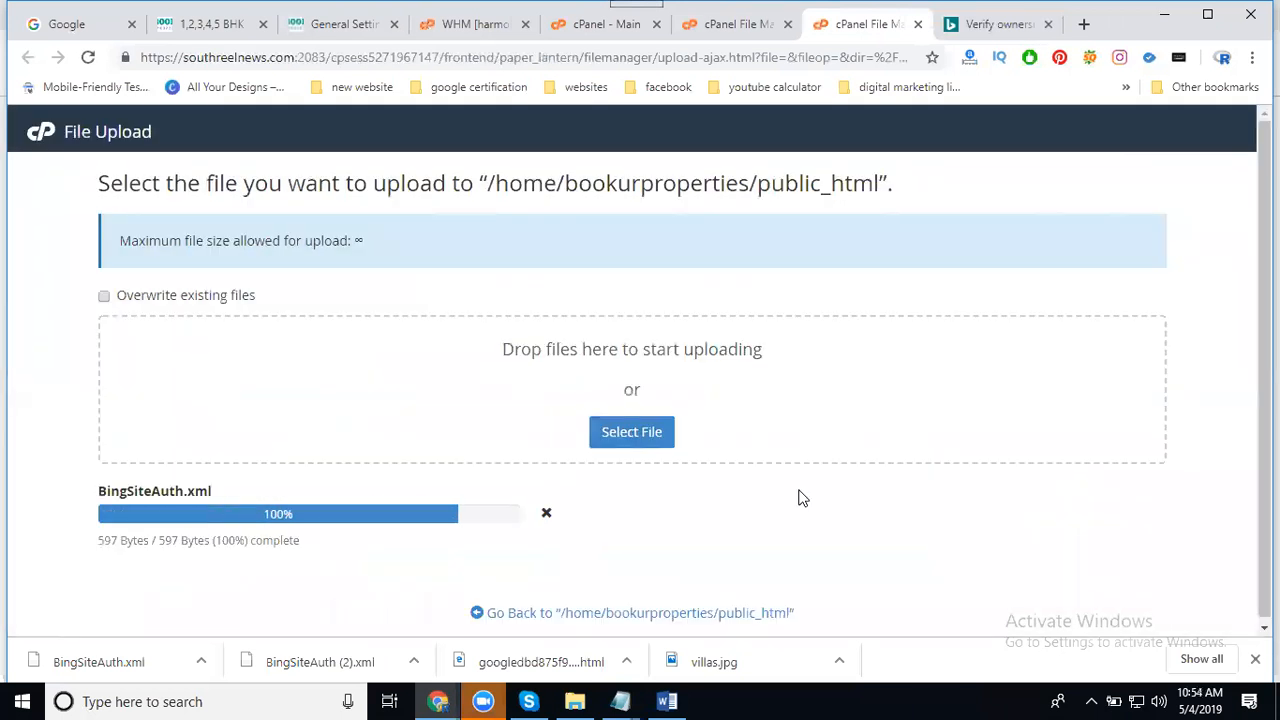
Bring up the verification meta tag in Notepad, copy its selected authentication code and minimize the window
click(968, 22)
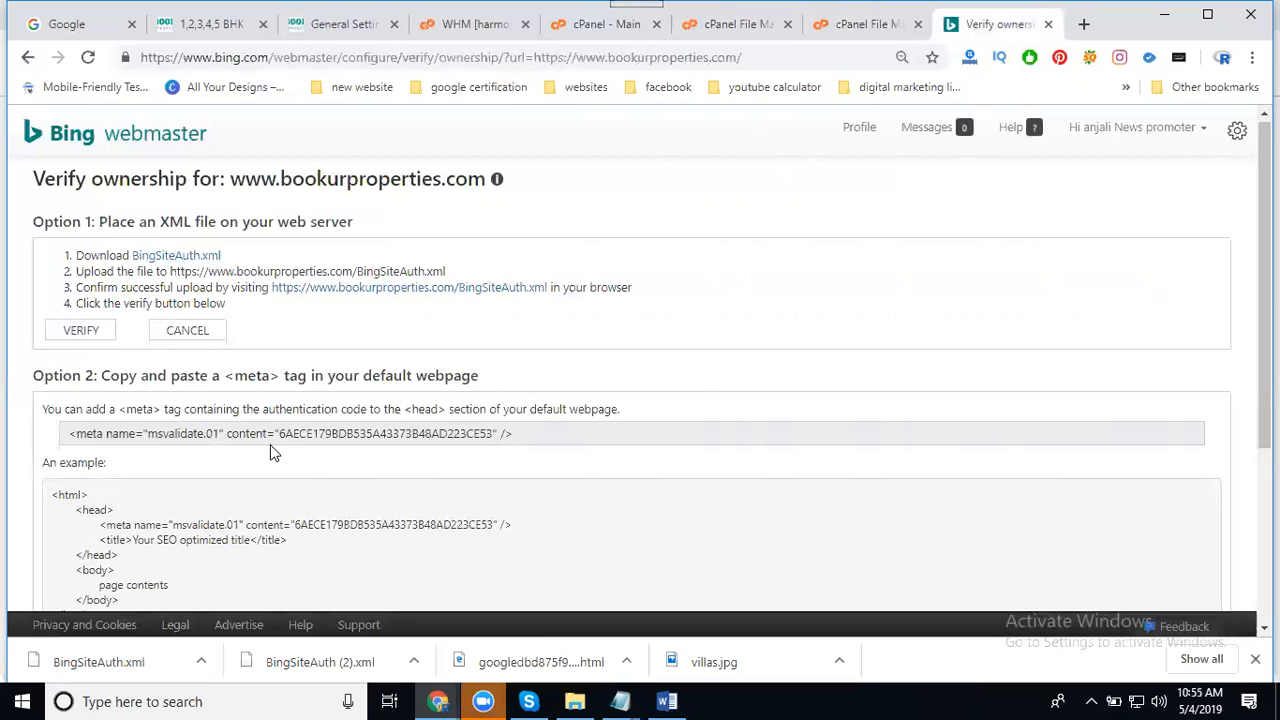
mouse_move(620, 701)
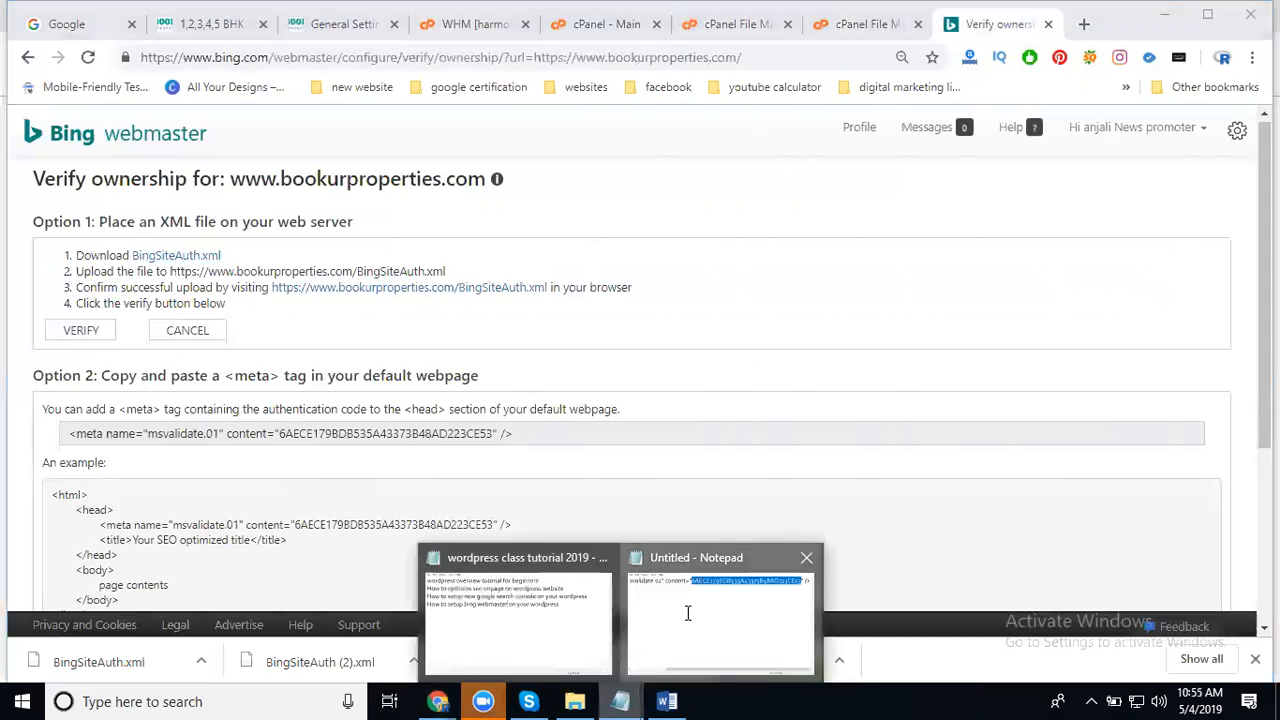
click(671, 653)
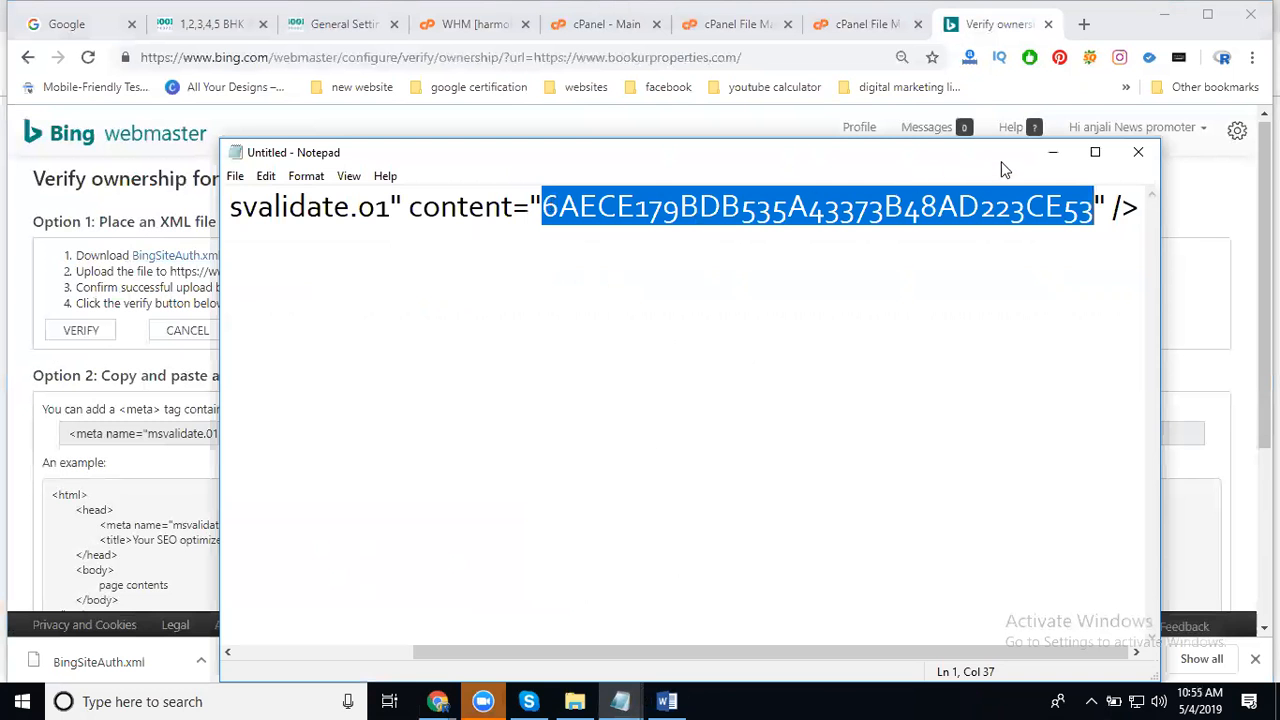
click(1052, 152)
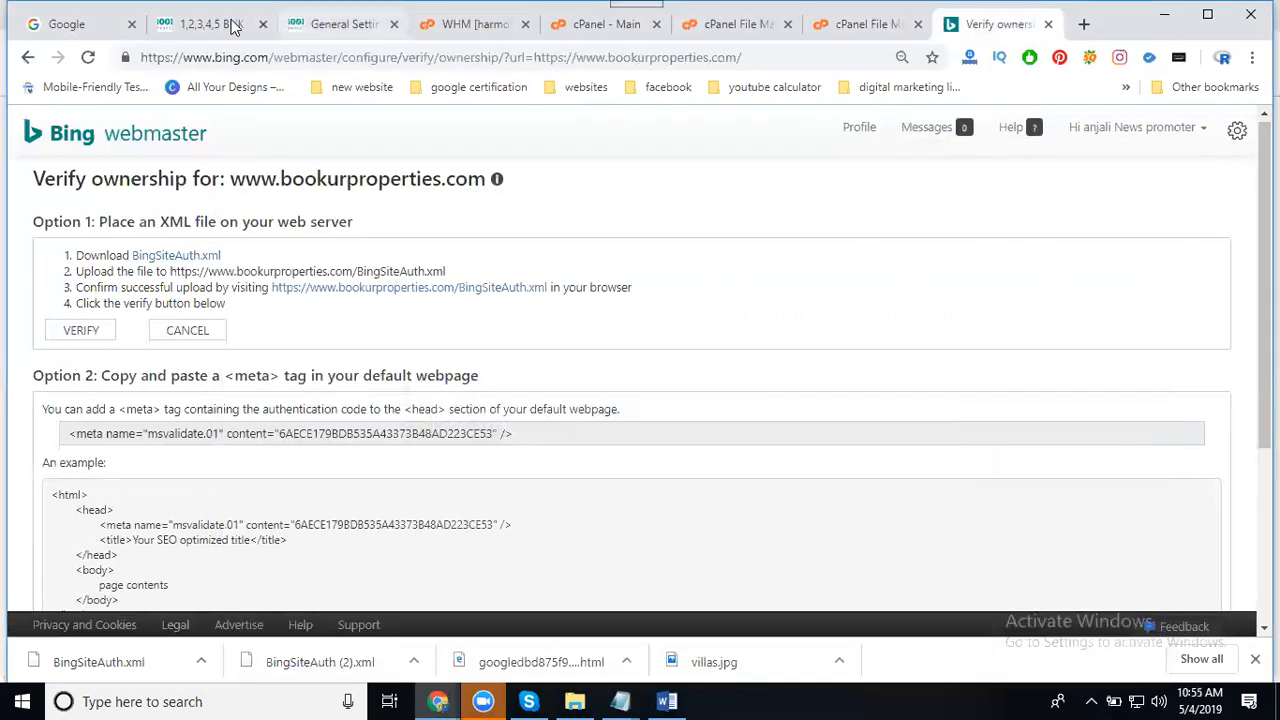
Paste the Bing authentication code into the Bing Webmaster Center field of WordPress's All in One SEO general settings
click(332, 24)
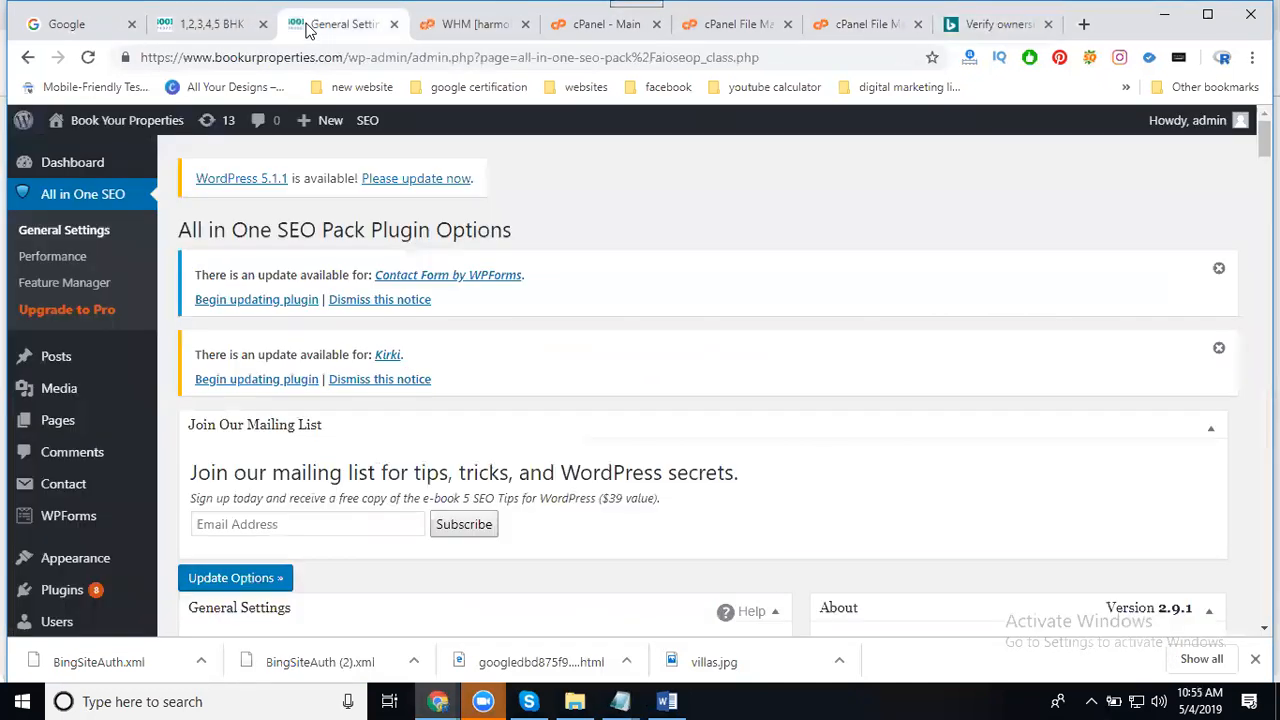
click(80, 197)
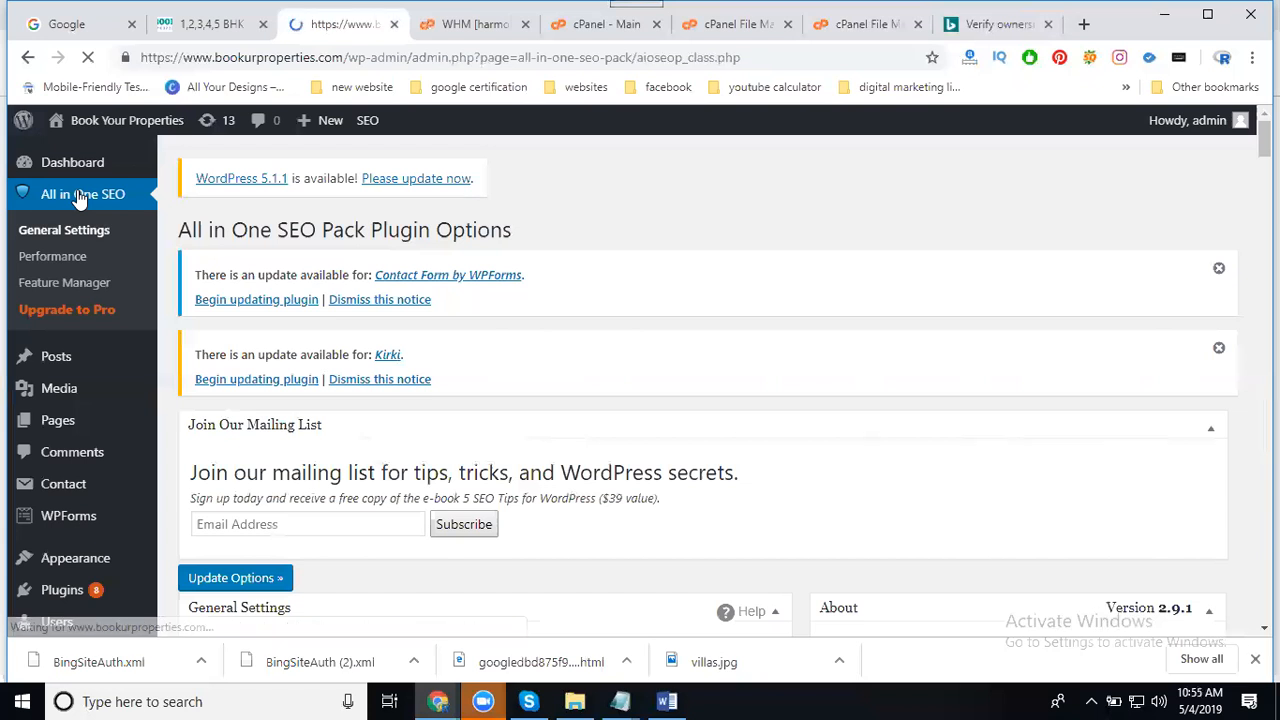
scroll(340, 316, down, 1)
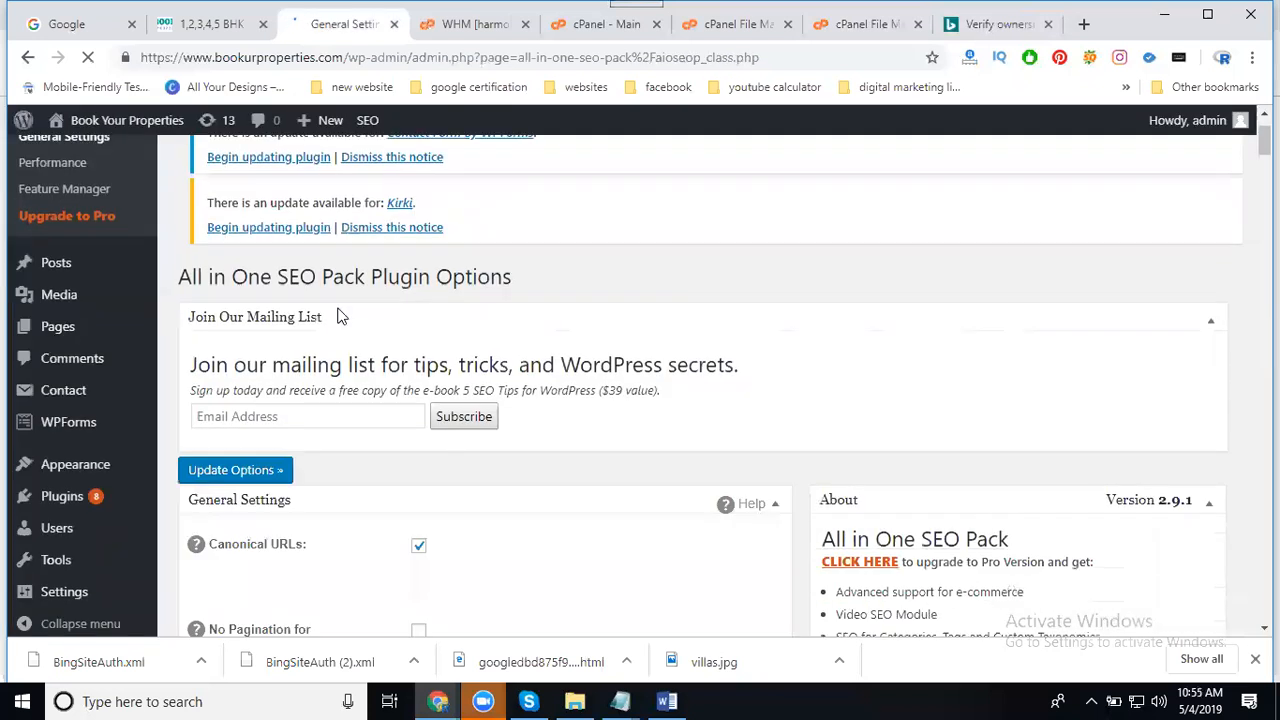
scroll(337, 316, down, 6)
scroll(337, 316, down, 15)
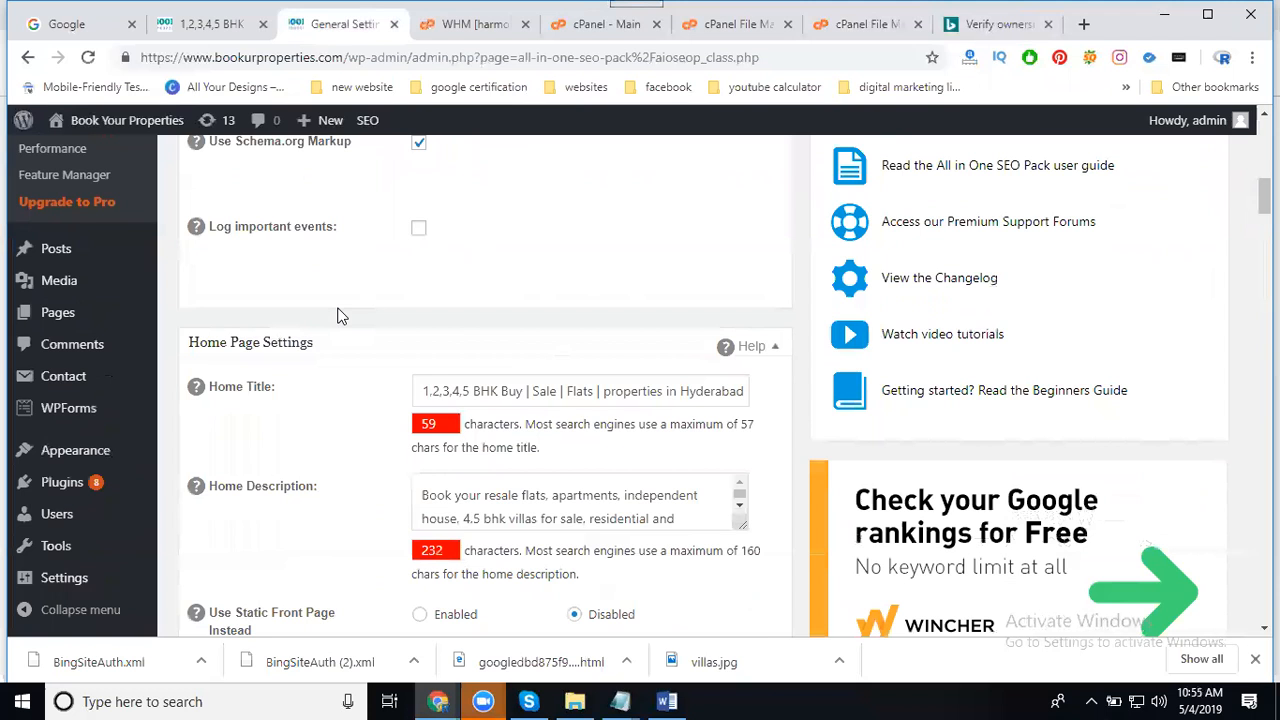
scroll(337, 316, down, 12)
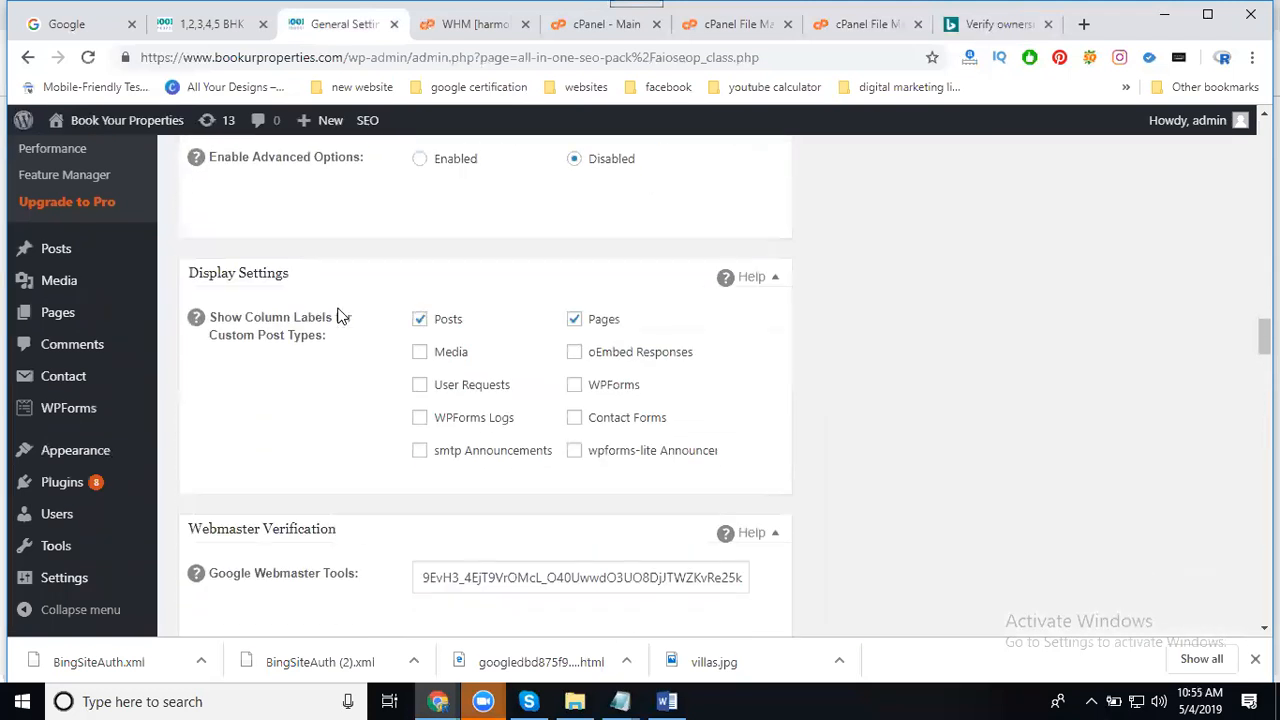
scroll(337, 316, down, 3)
click(430, 391)
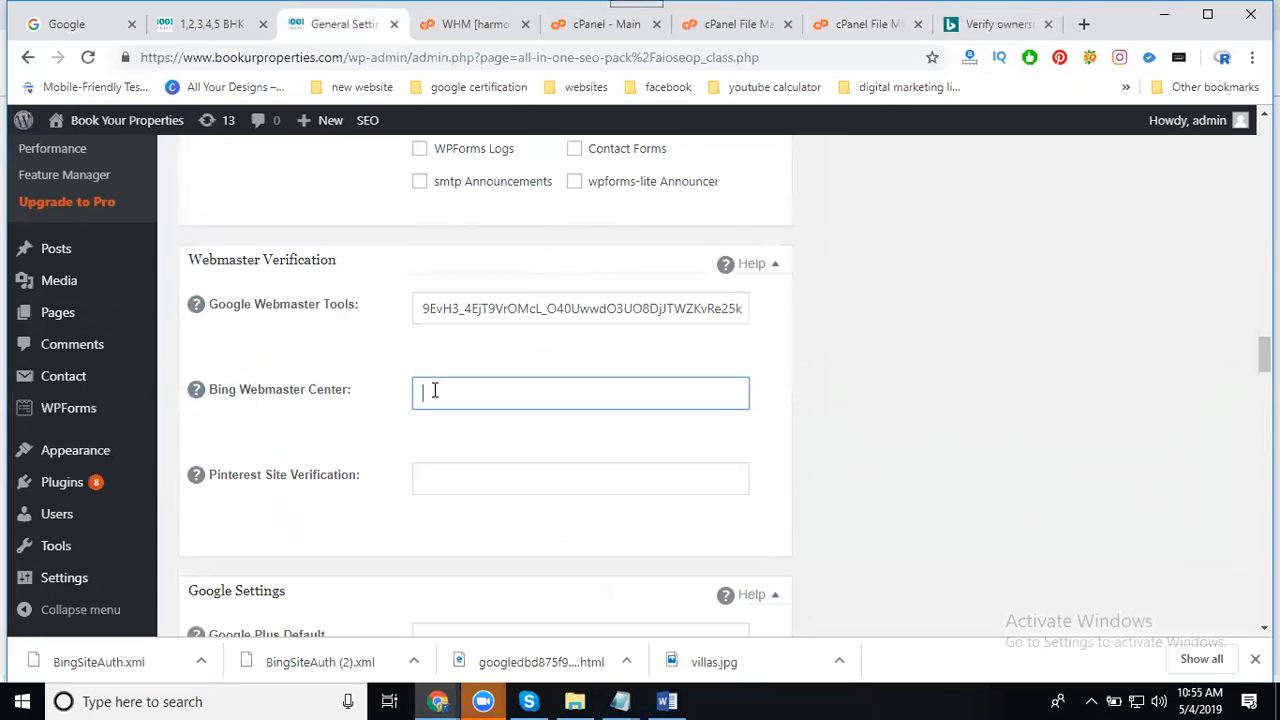
key(ctrl+v)
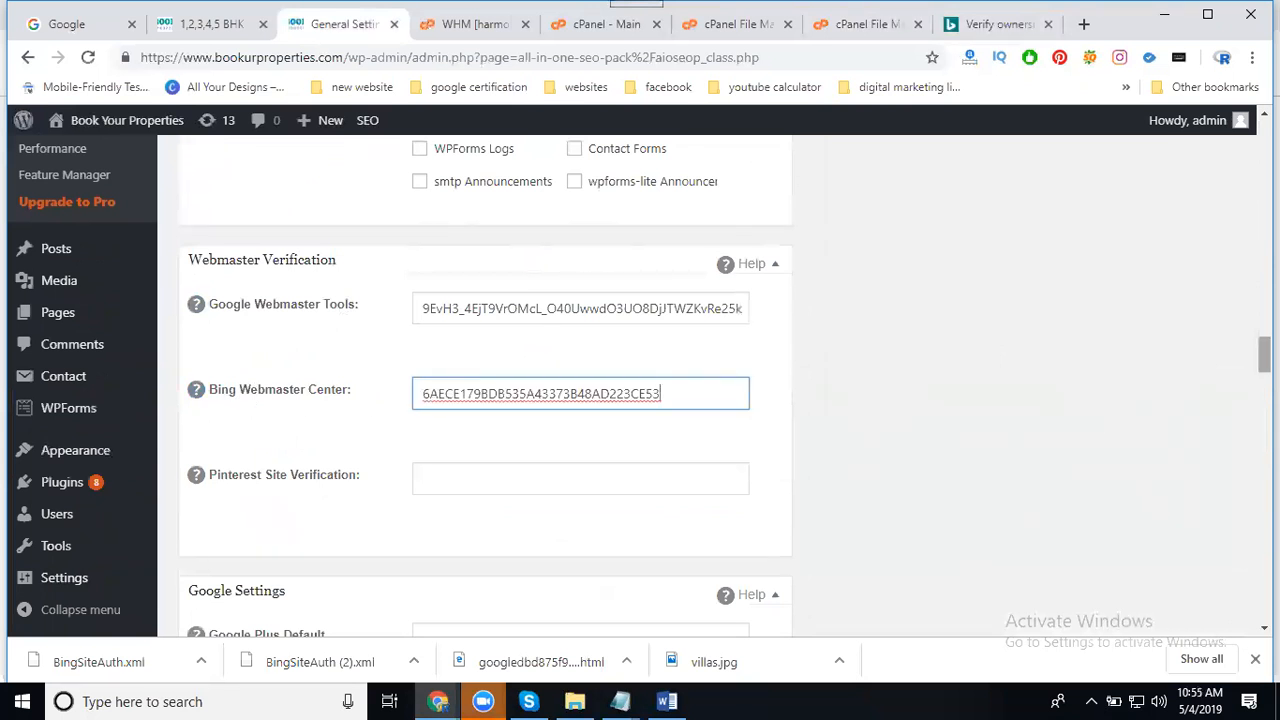
Save the updated All in One SEO options and check the Bing Webmaster Center entry under Webmaster Verification
scroll(469, 391, down, 20)
scroll(757, 586, down, 5)
click(262, 536)
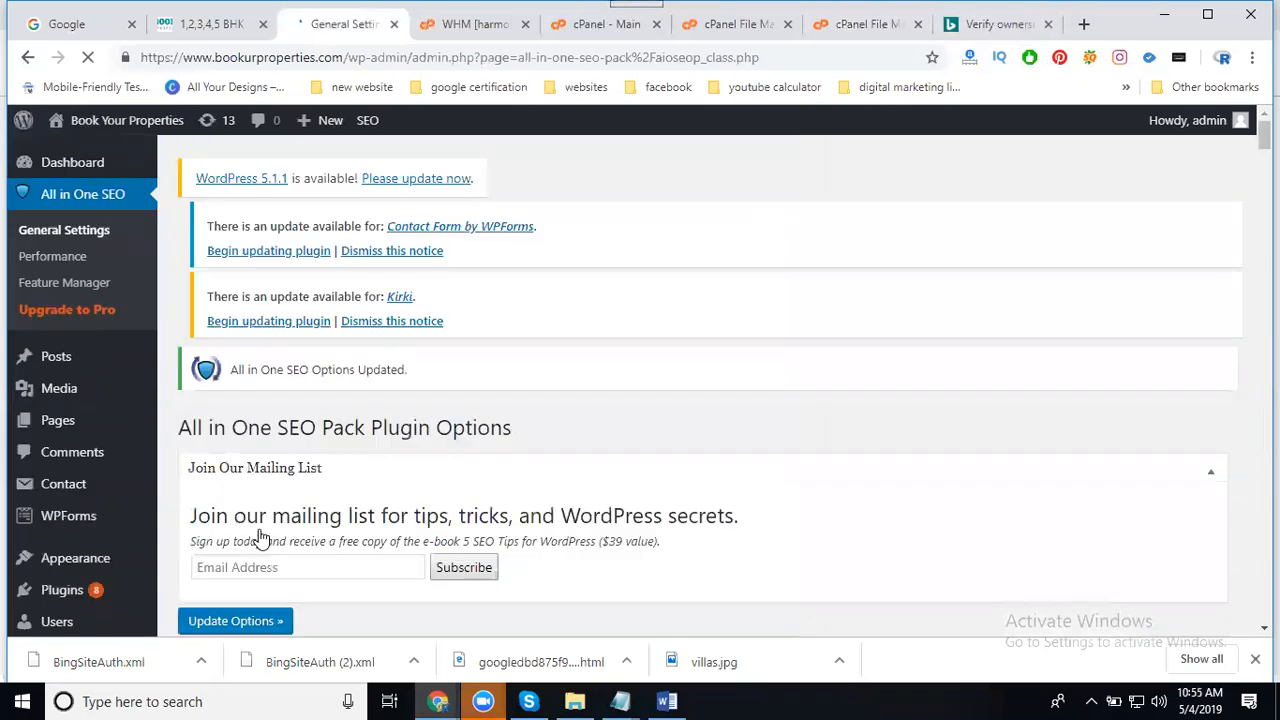
scroll(395, 452, down, 10)
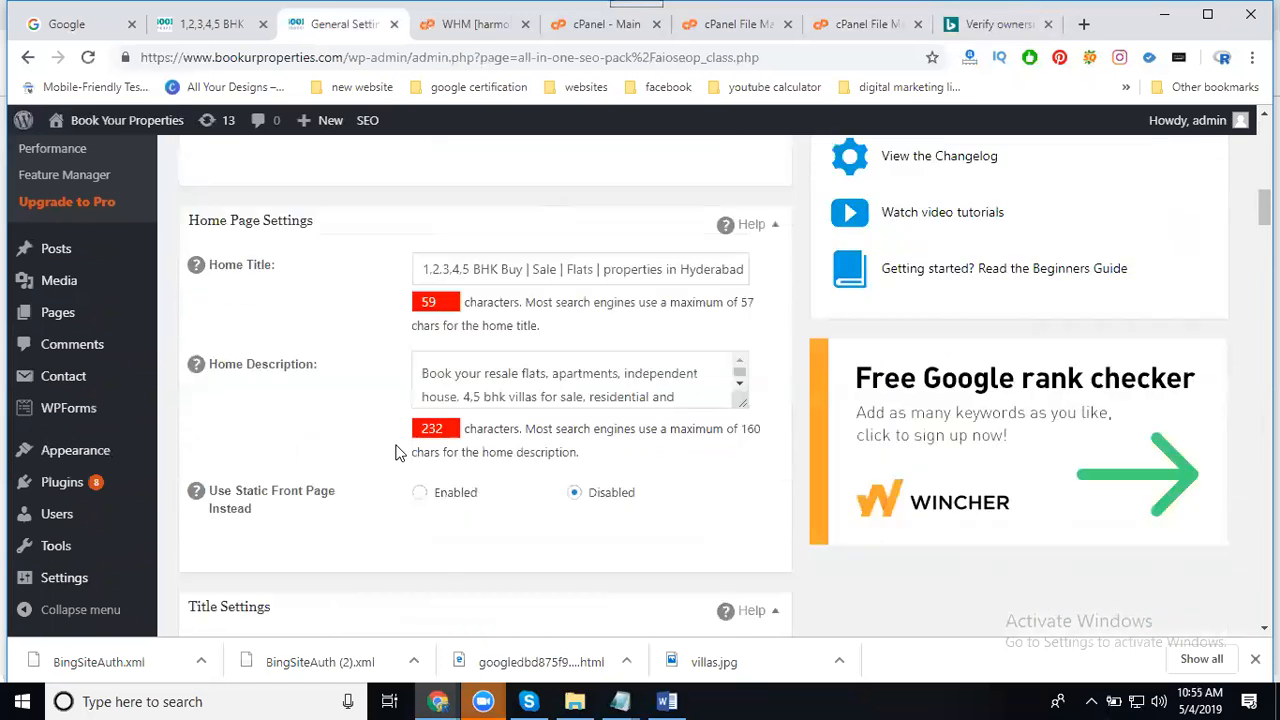
scroll(395, 452, down, 15)
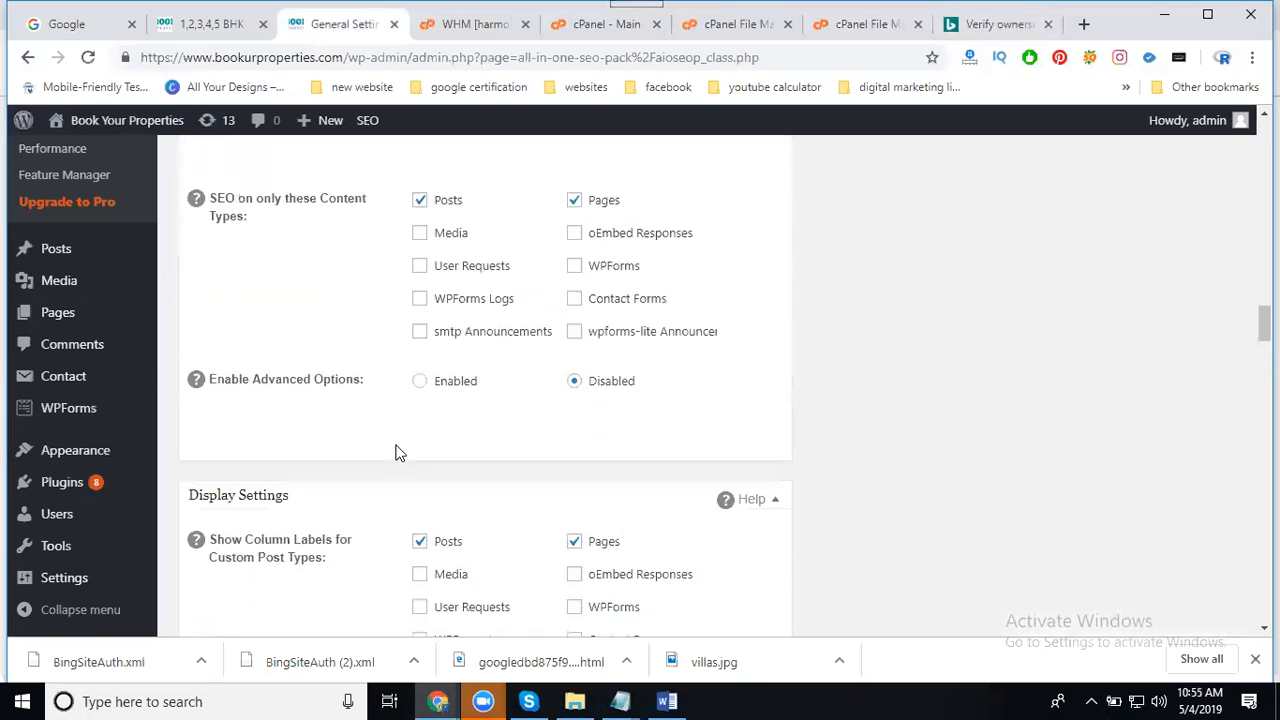
scroll(395, 452, down, 1)
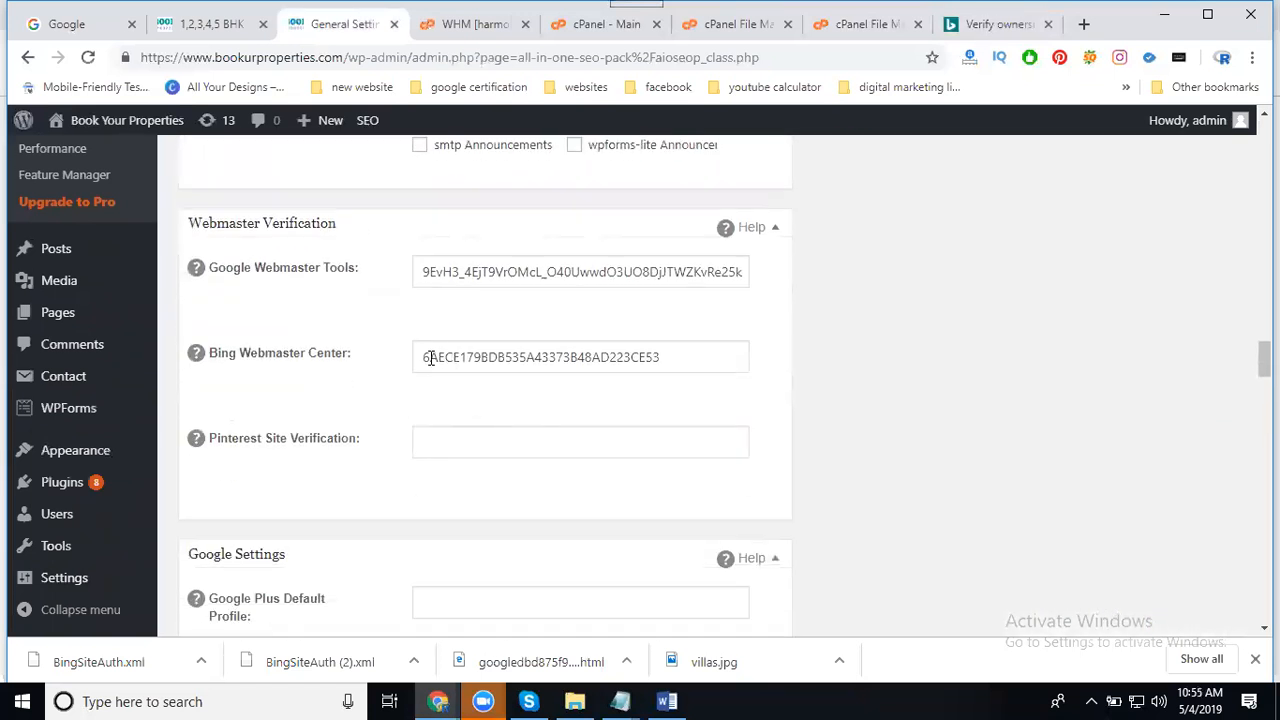
Return to the Bing ownership page and verify the site with the meta tag method, Option 2
click(978, 22)
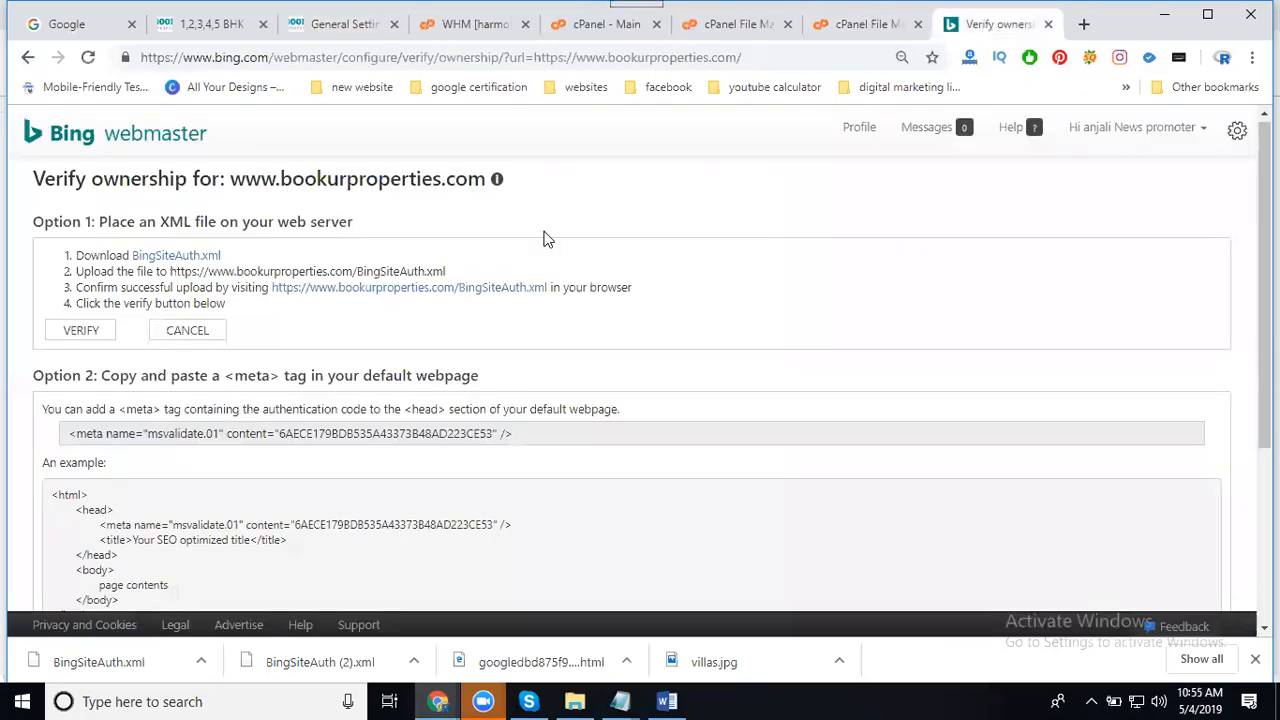
click(81, 331)
scroll(81, 331, down, 3)
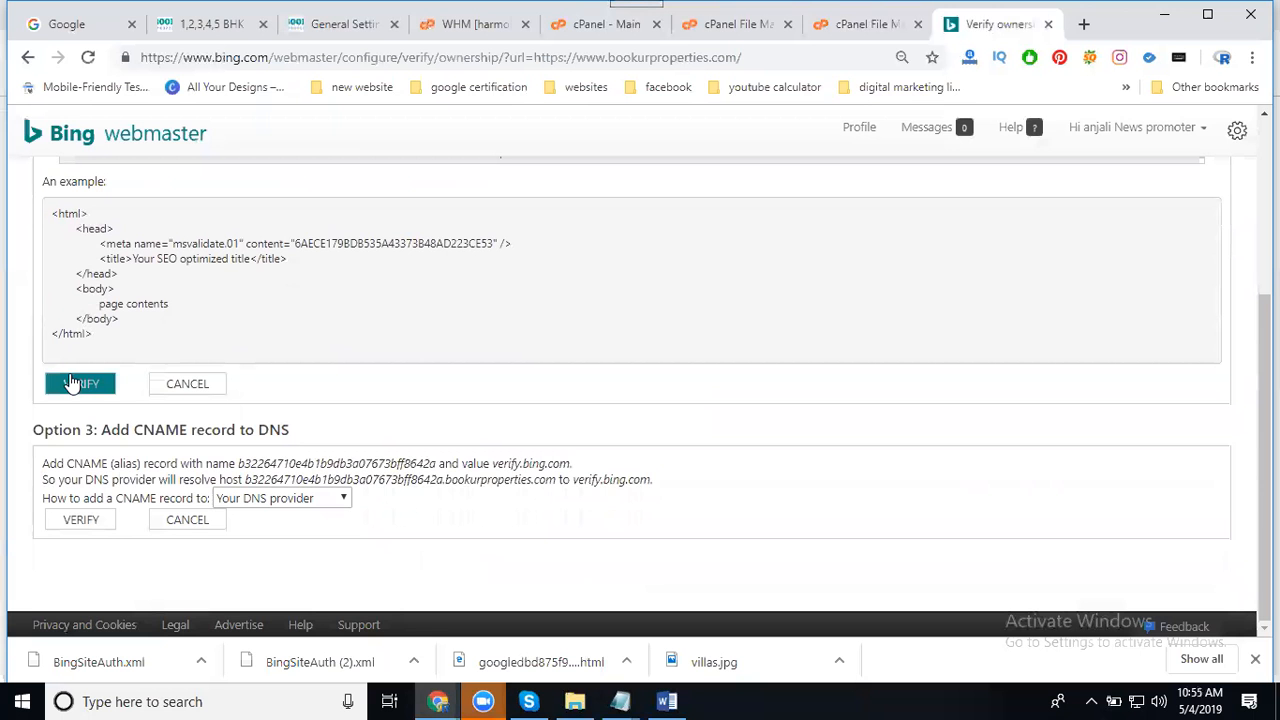
click(72, 383)
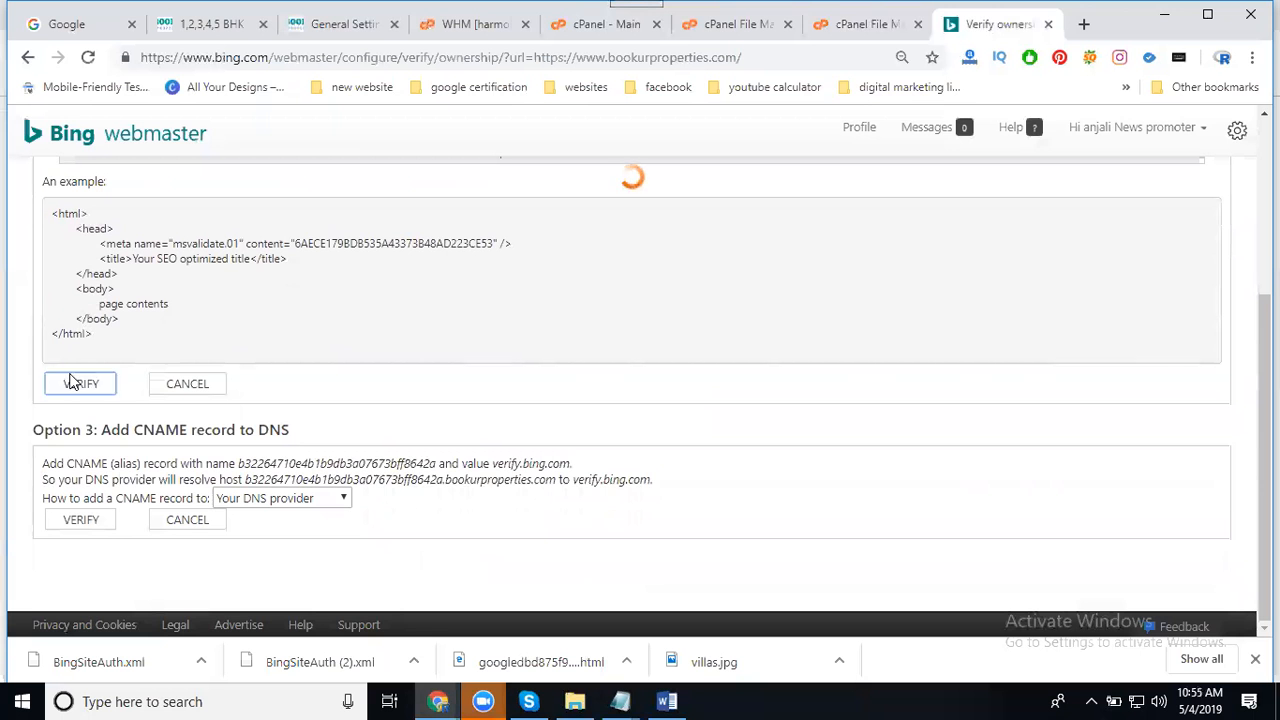